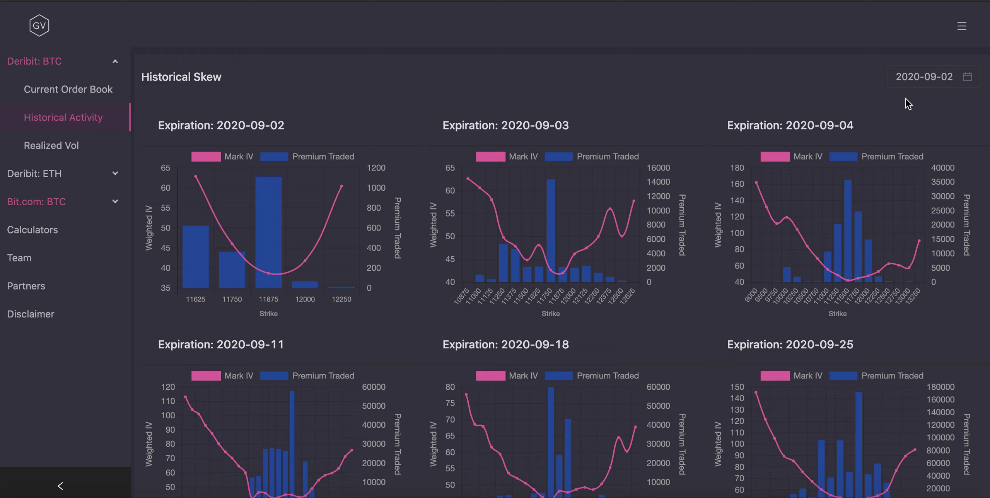
Step: Set the Historical Skew date to 2020-09-16 and look through the skew charts for all expirations
click(971, 81)
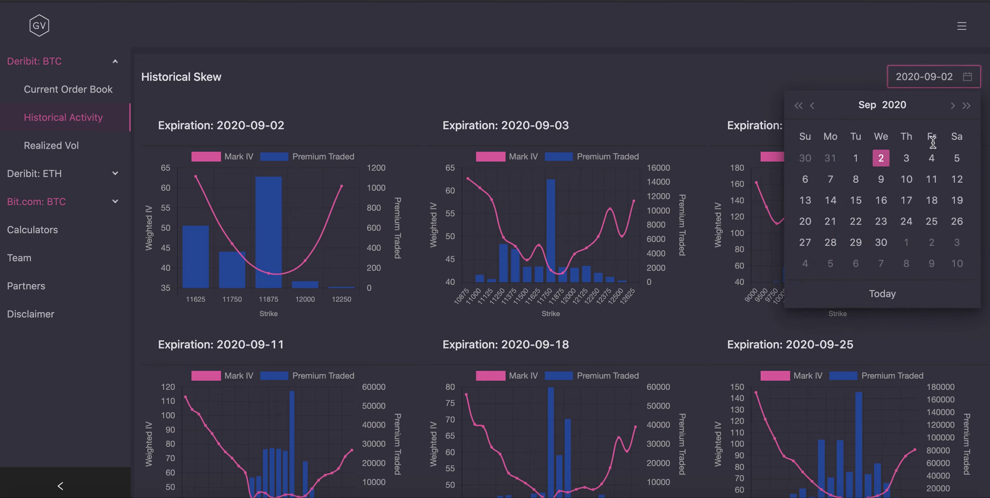
click(882, 201)
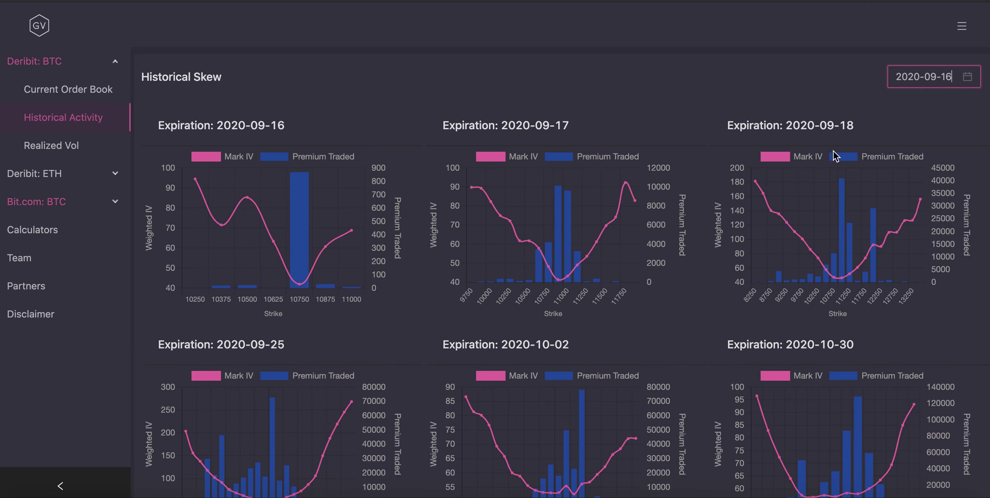
scroll(751, 110, down, 2)
scroll(750, 109, down, 3)
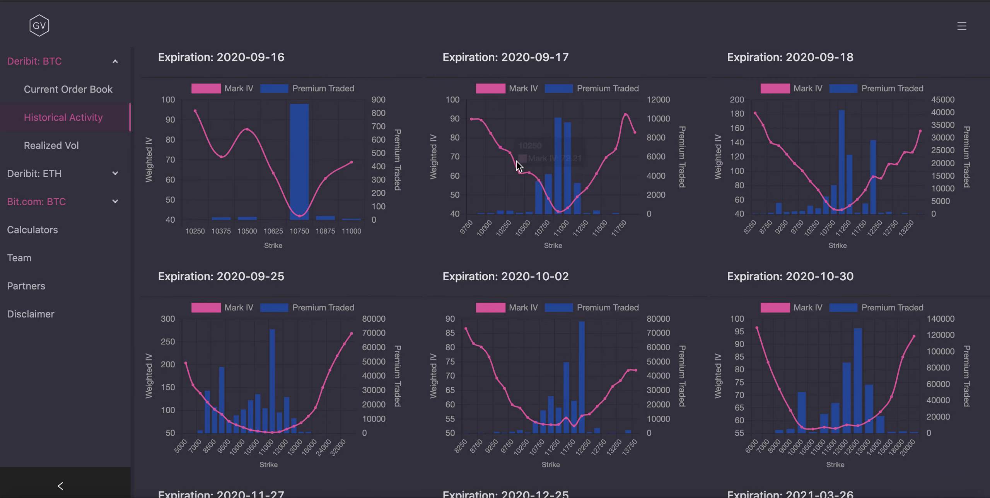
mouse_move(561, 211)
scroll(664, 203, down, 1)
scroll(650, 204, down, 4)
scroll(650, 199, down, 10)
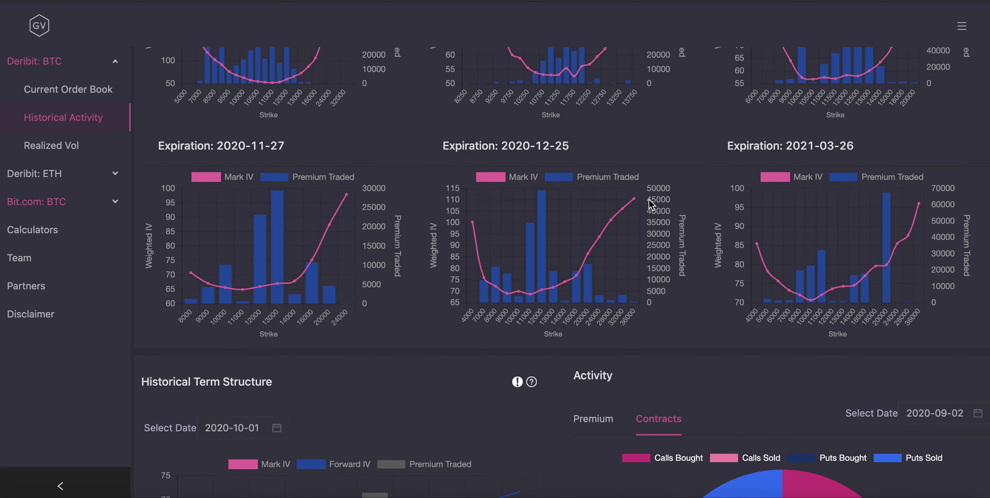
Step: Set the Historical Term Structure date to 2020-09-07 and switch the Activity pie chart to Premium
scroll(649, 200, down, 2)
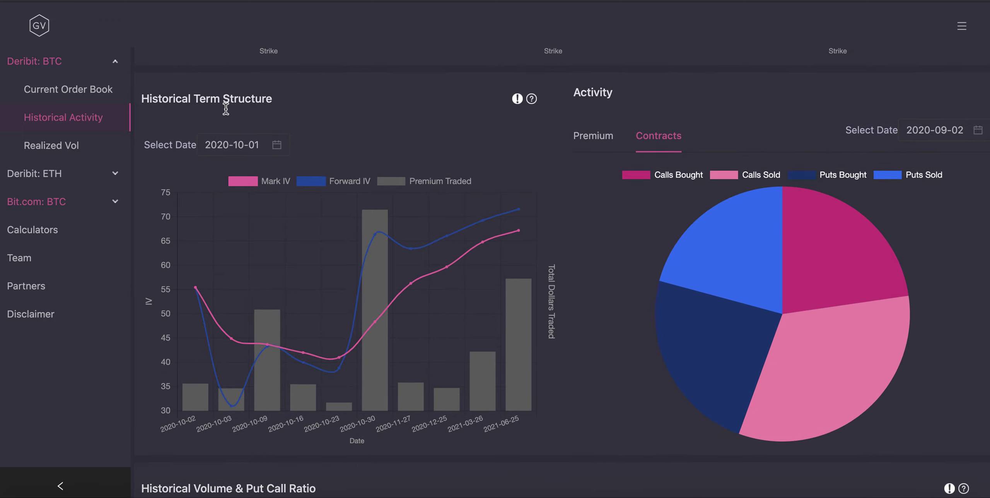
click(281, 145)
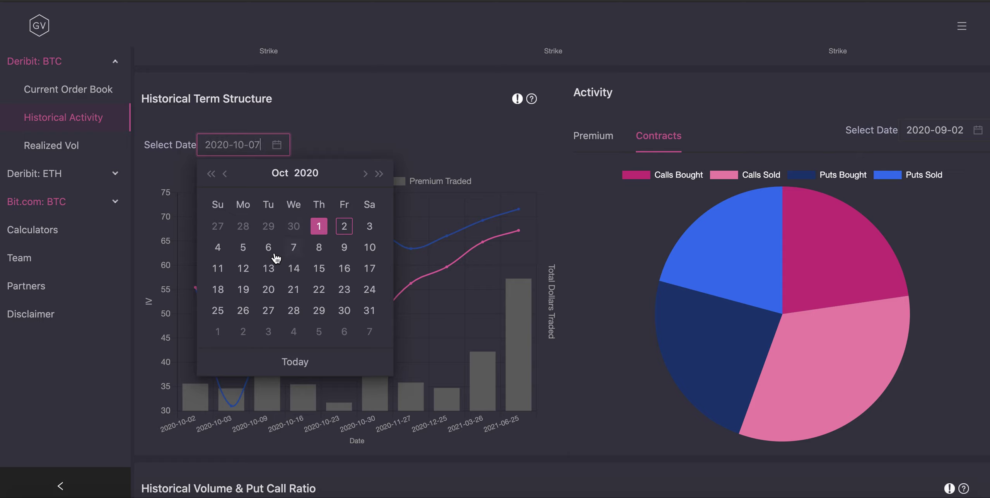
click(225, 173)
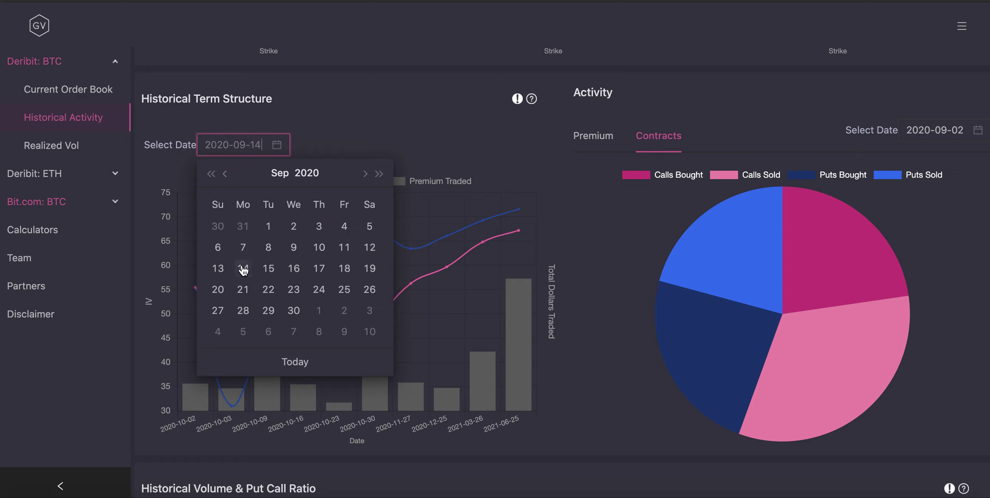
click(243, 250)
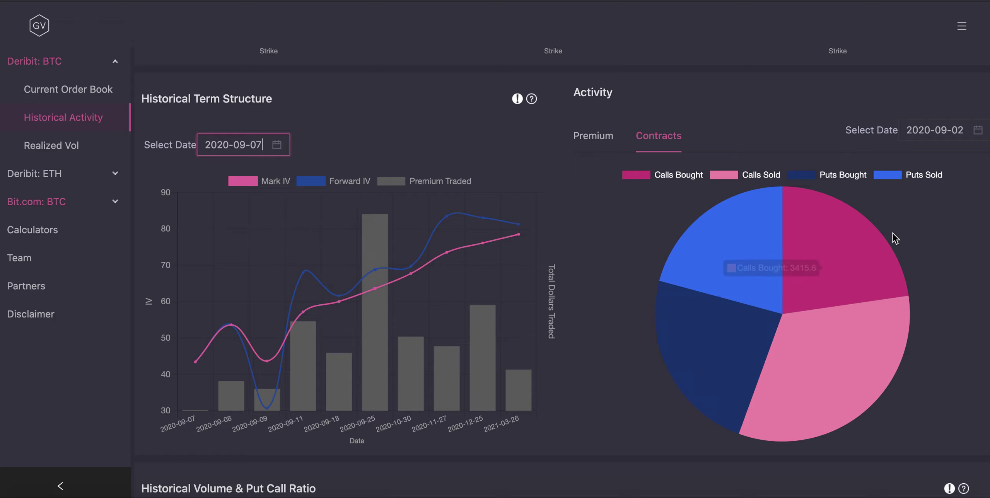
scroll(945, 220, down, 1)
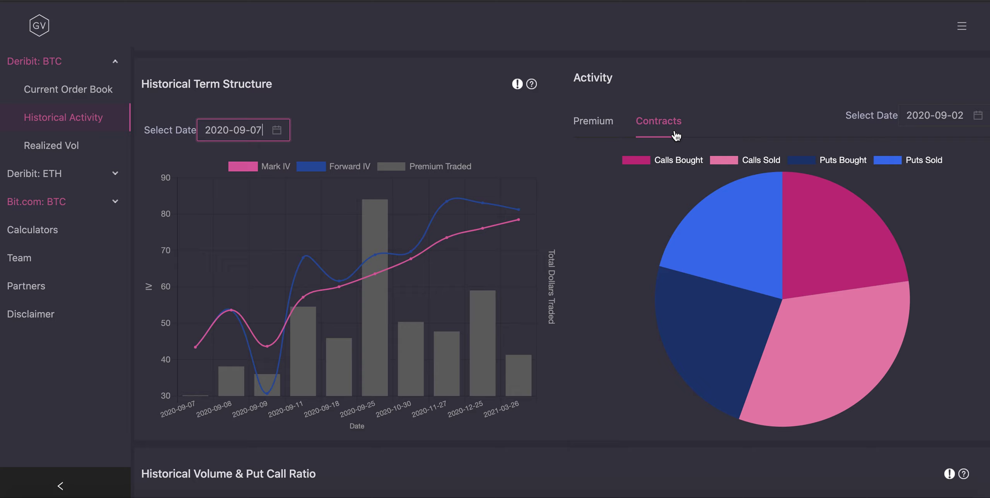
click(582, 121)
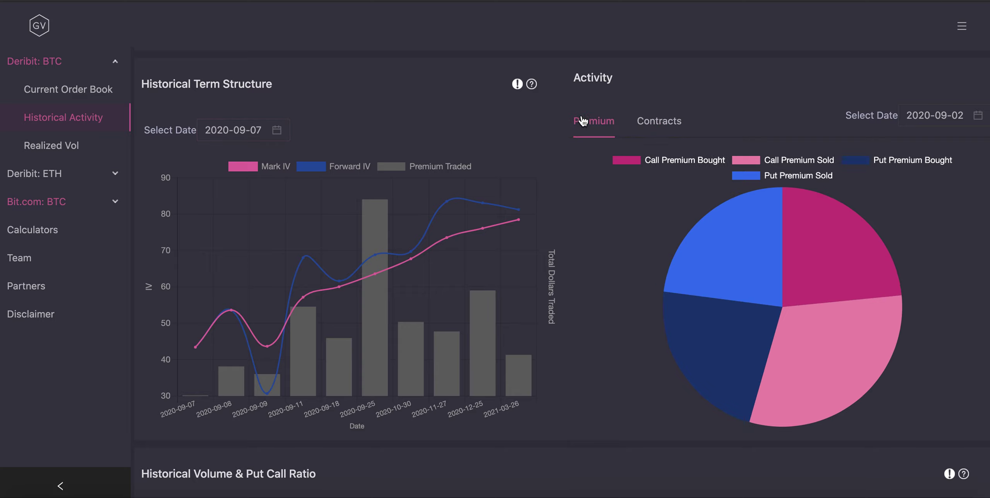
Step: Show all trades instead of only buys in the Historical Volume & Put Call Ratio chart and view the bars
scroll(582, 121, down, 10)
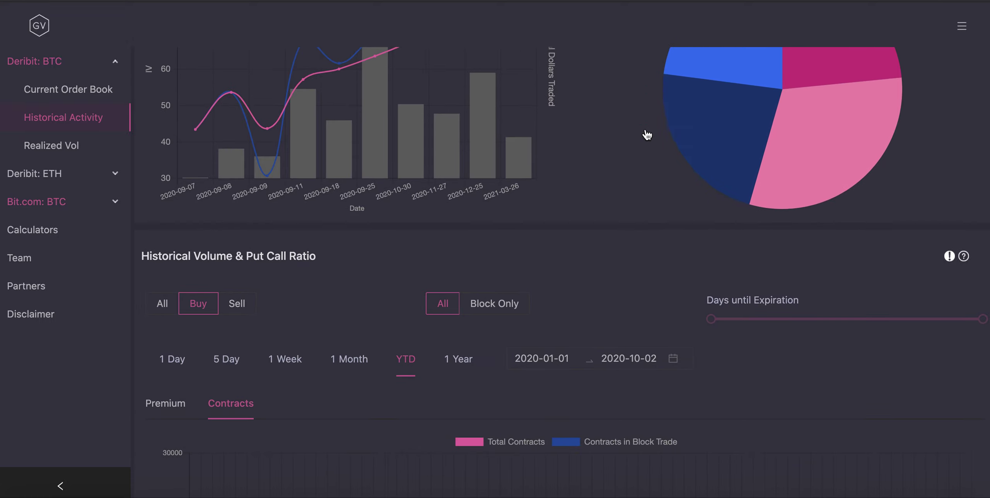
scroll(645, 130, down, 4)
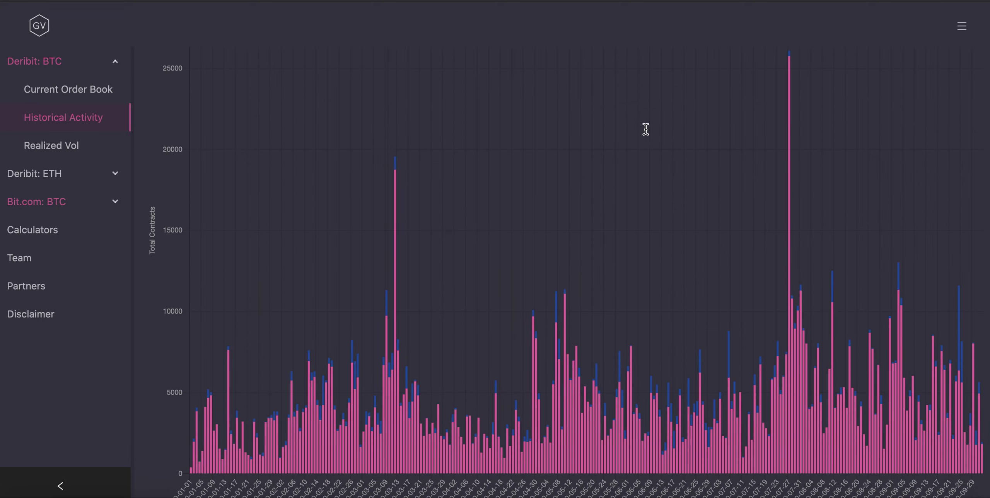
scroll(646, 130, up, 5)
scroll(646, 130, up, 2)
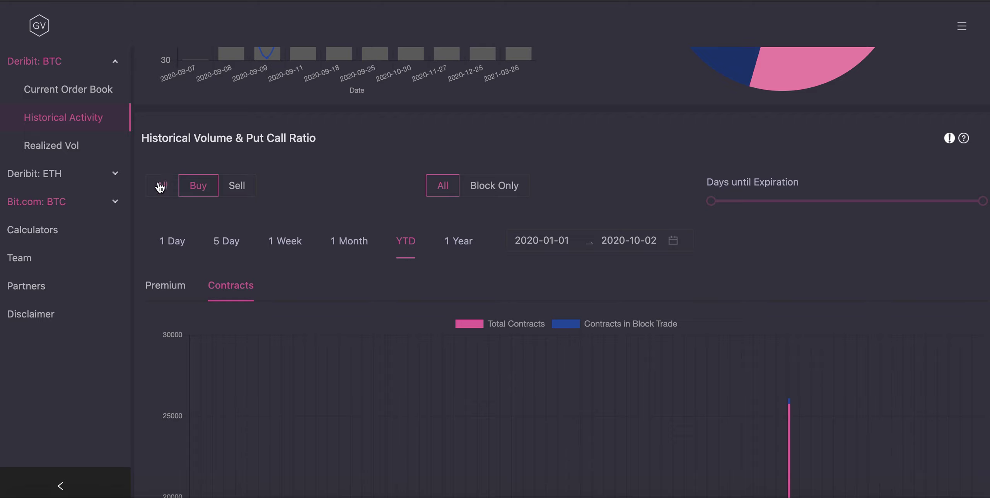
click(161, 196)
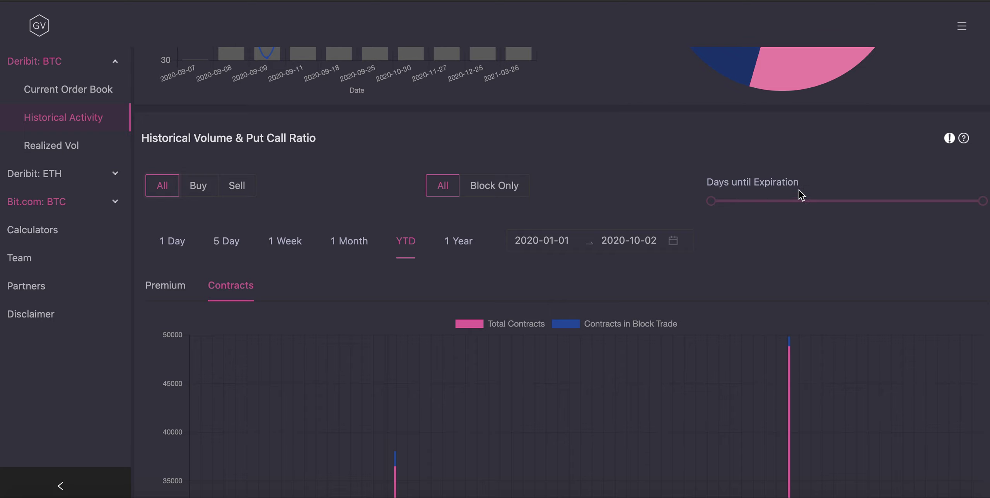
scroll(893, 197, down, 9)
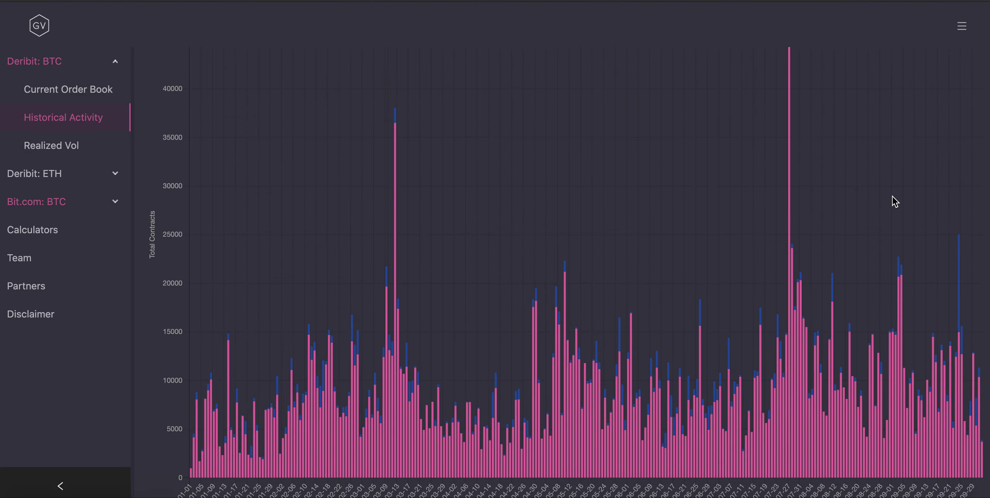
Step: Narrow the Days until Expiration range to about its lowest eighth and view the total contracts chart
scroll(892, 196, up, 8)
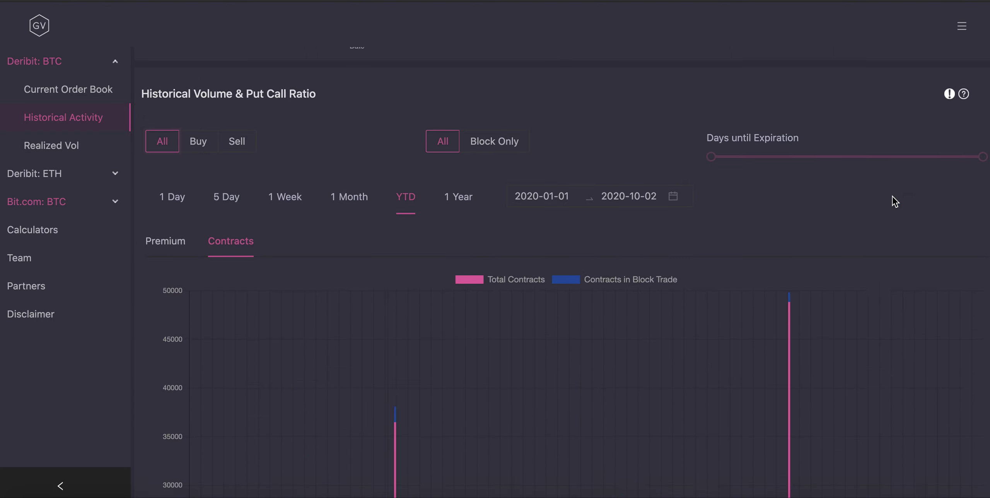
drag(983, 166, 747, 171)
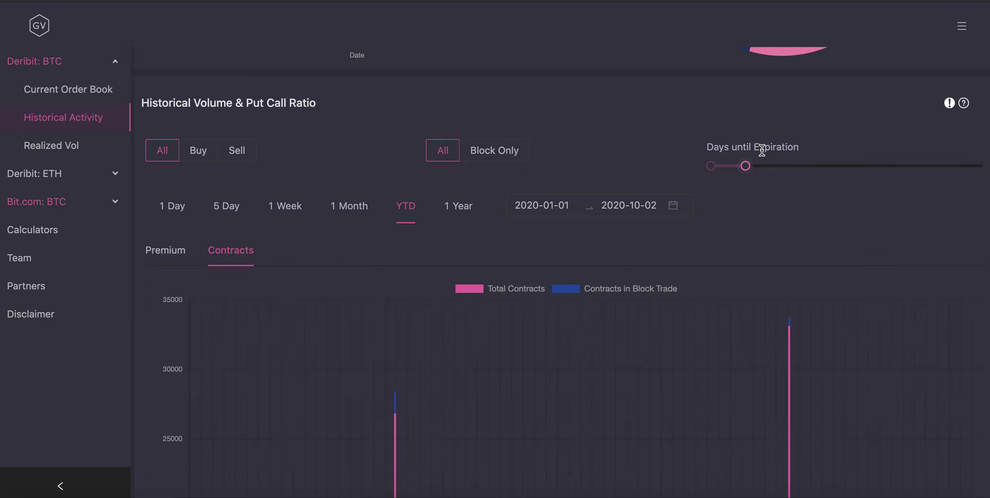
scroll(762, 150, down, 5)
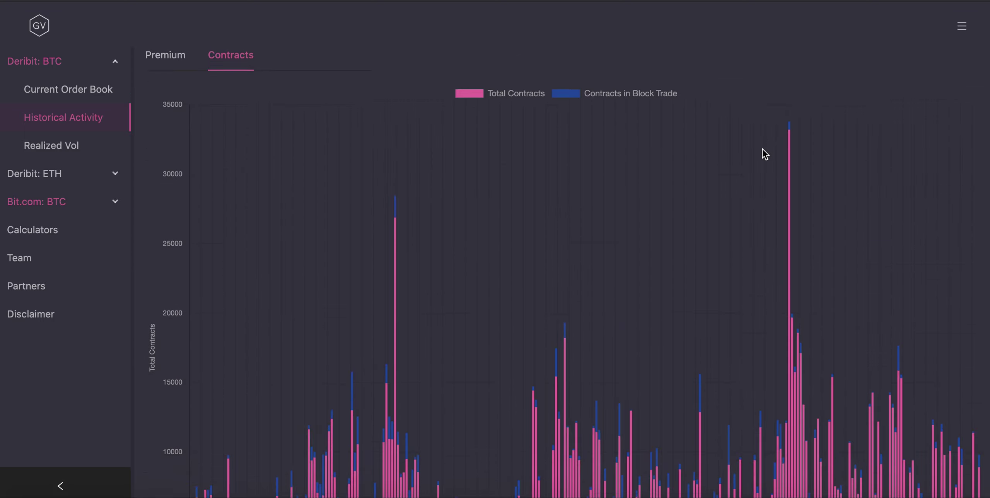
scroll(762, 149, down, 4)
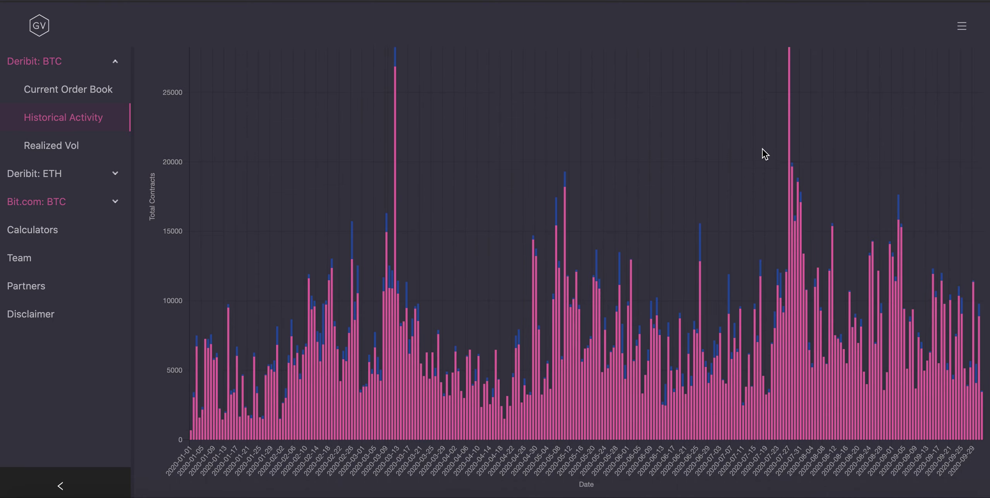
Step: Examine the 2020-03-12 volume bar in the total contracts chart and the put/call ratio chart beneath it
scroll(762, 149, up, 2)
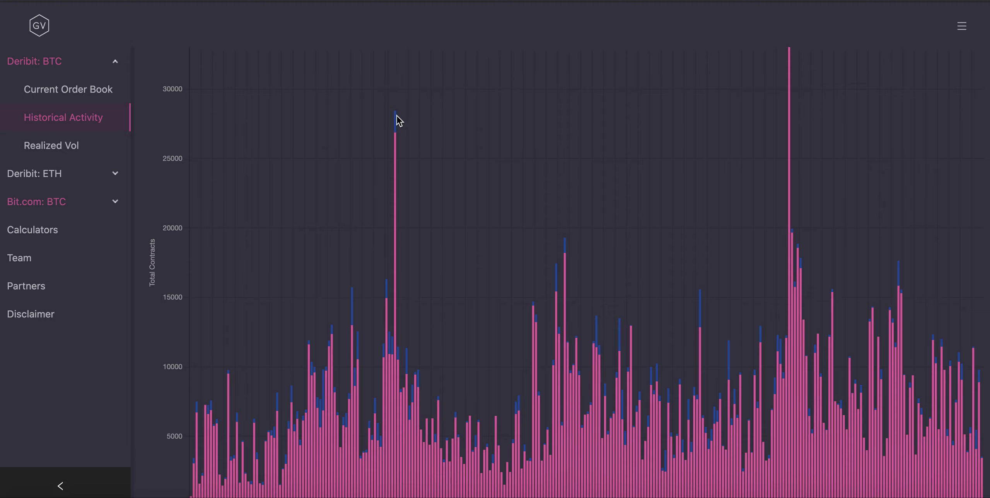
scroll(398, 120, up, 2)
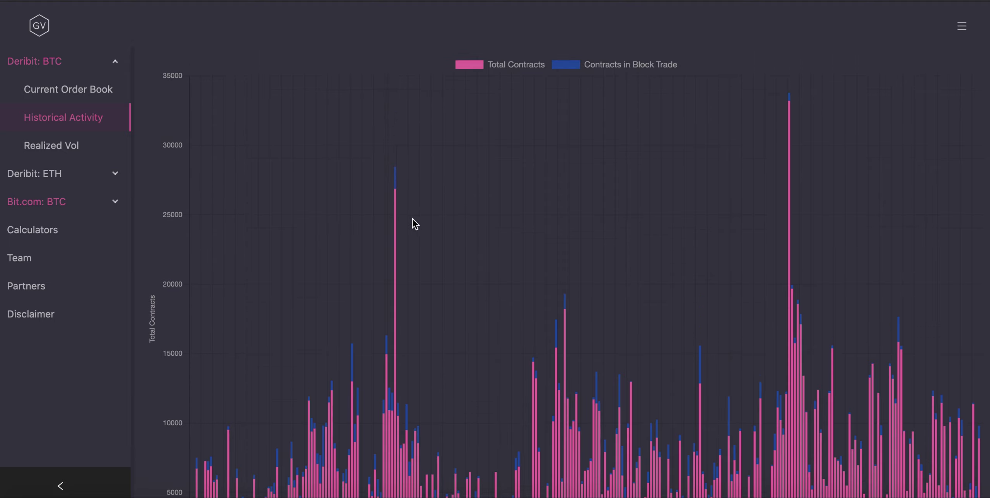
scroll(397, 233, down, 2)
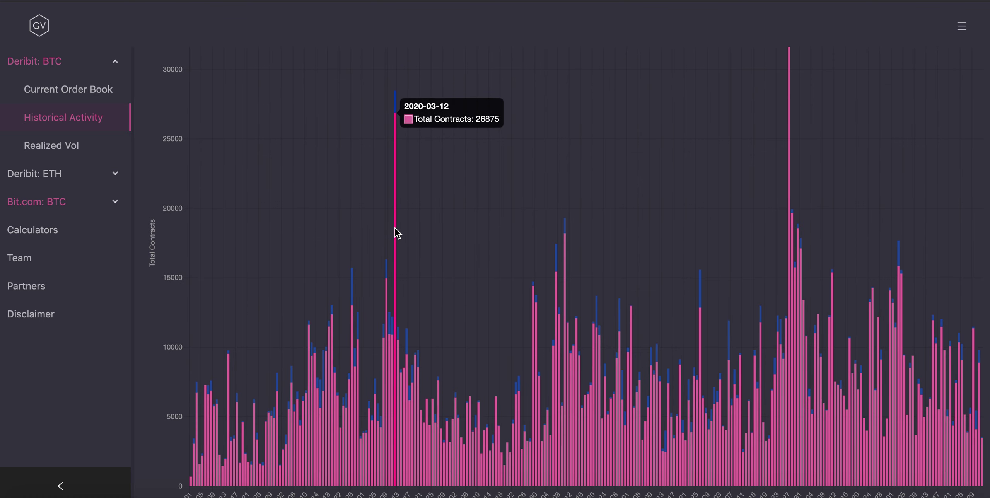
scroll(396, 229, down, 9)
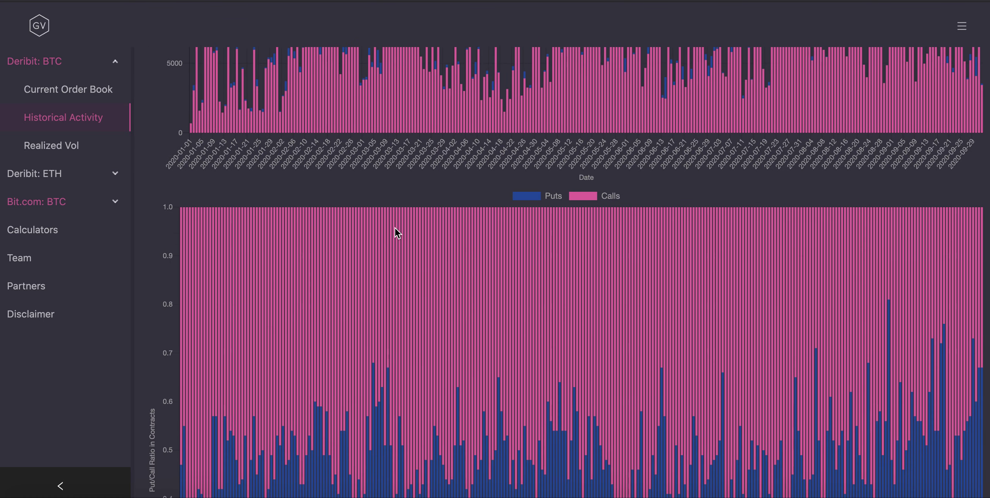
scroll(396, 229, down, 4)
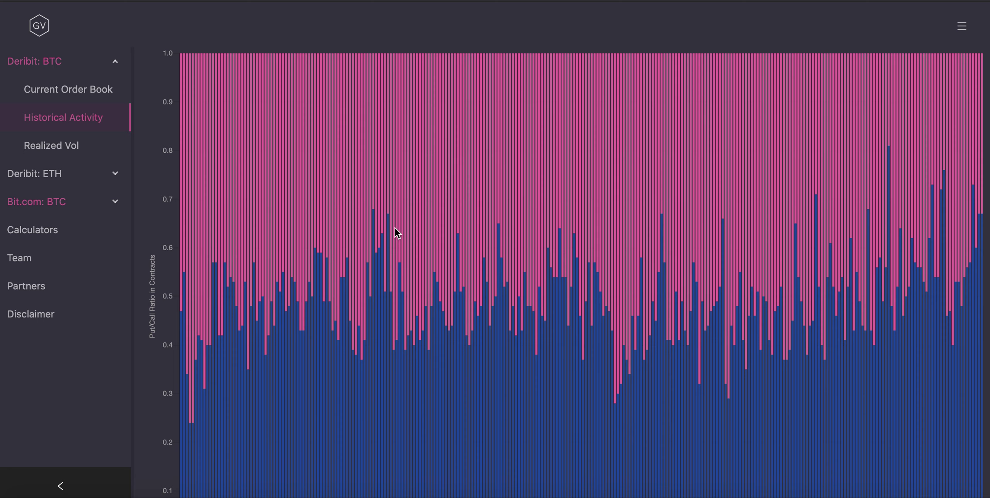
scroll(398, 233, up, 1)
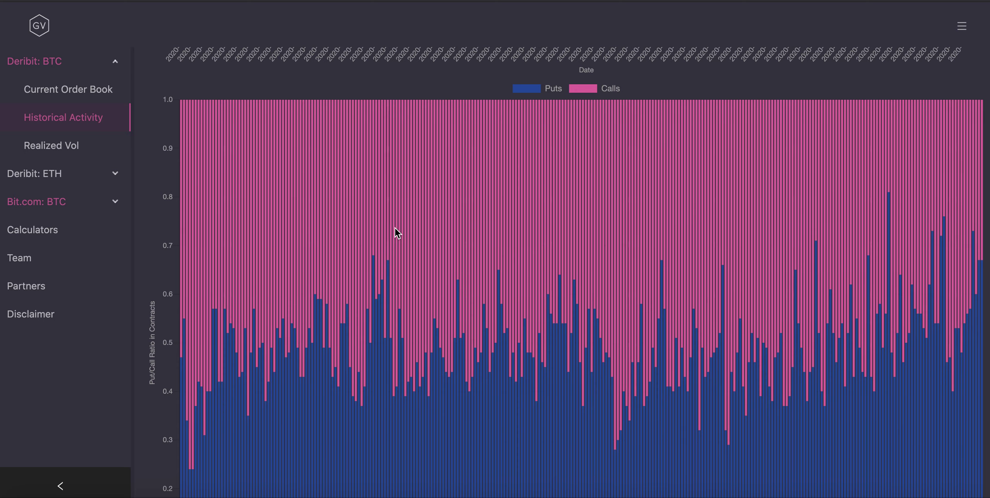
scroll(681, 331, down, 1)
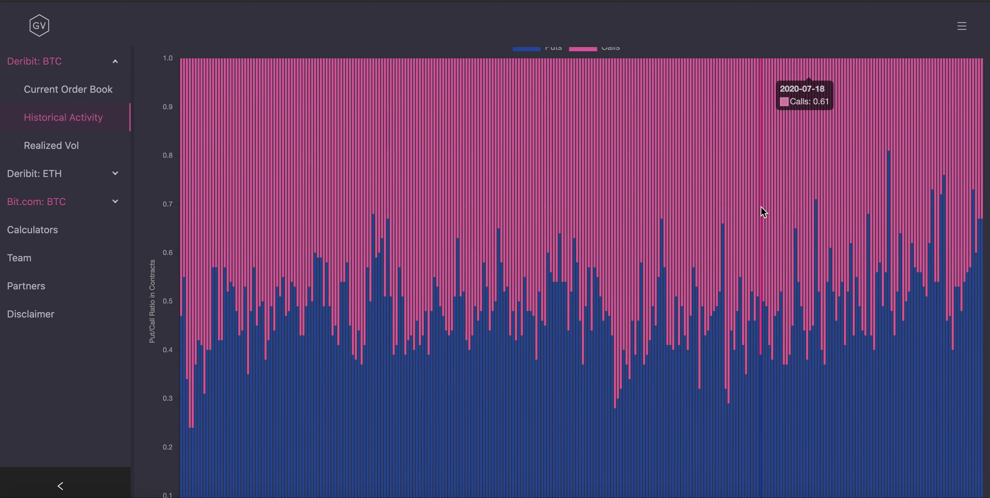
scroll(538, 257, down, 2)
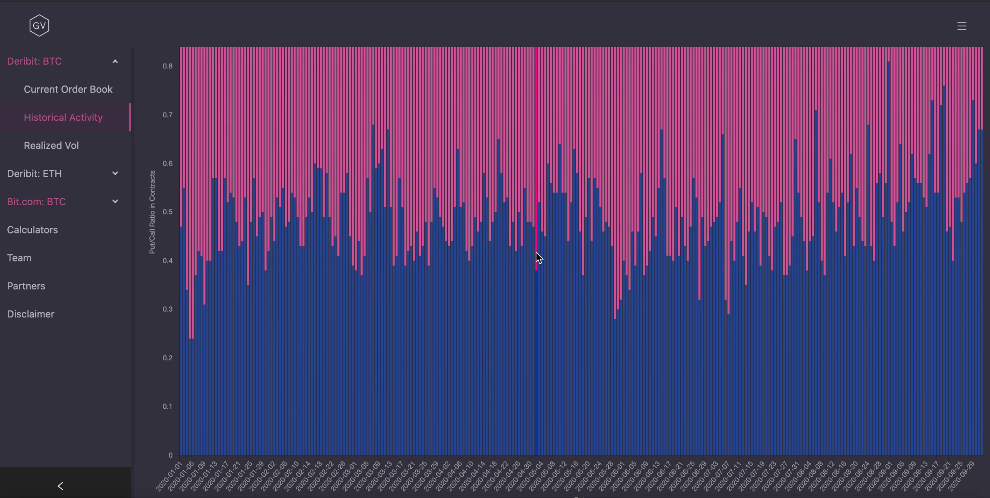
scroll(536, 253, down, 8)
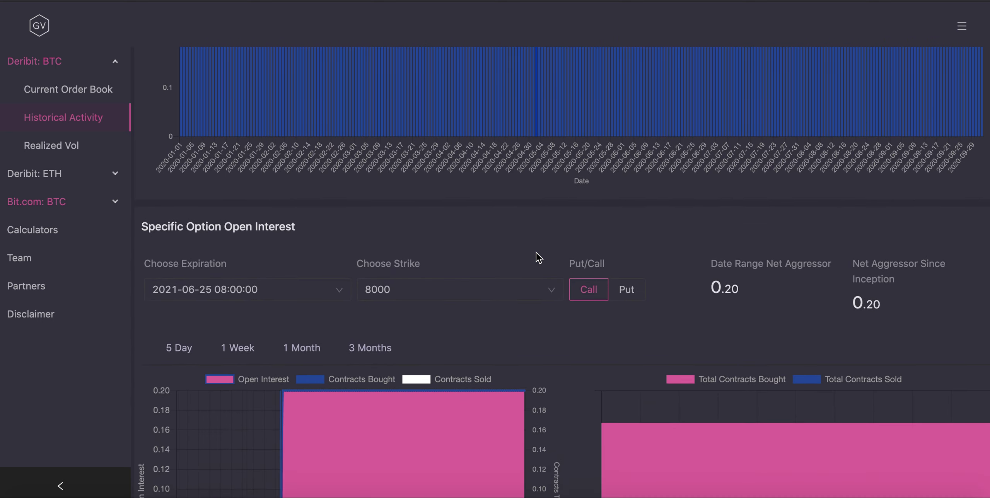
scroll(536, 252, down, 3)
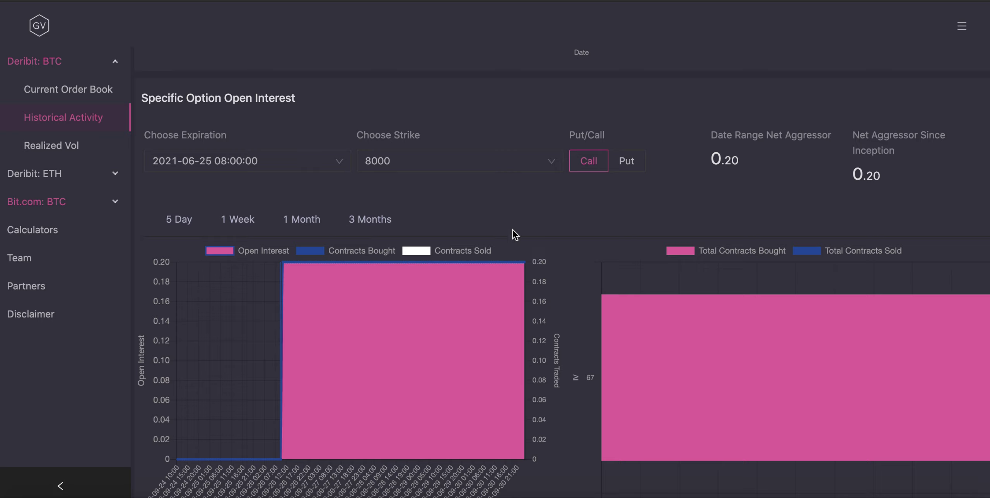
click(321, 160)
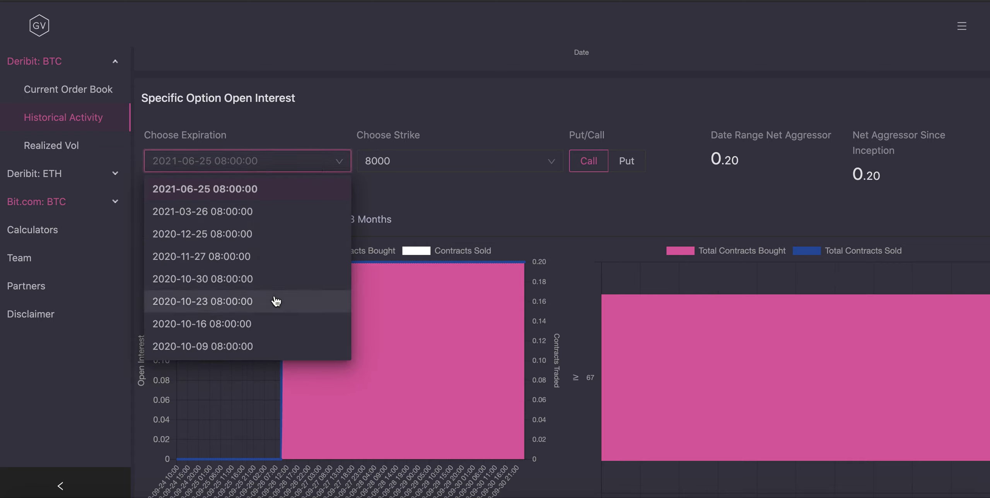
click(235, 233)
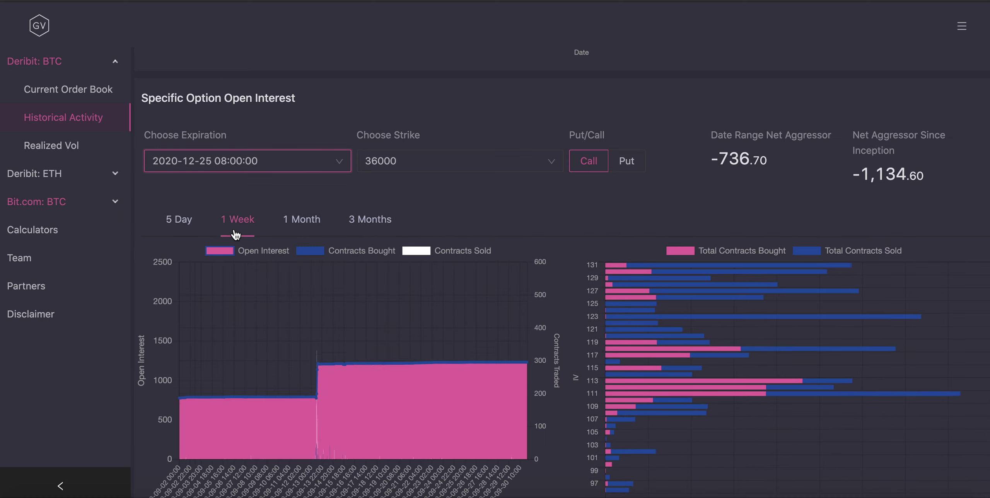
click(489, 156)
scroll(454, 238, down, 5)
click(398, 287)
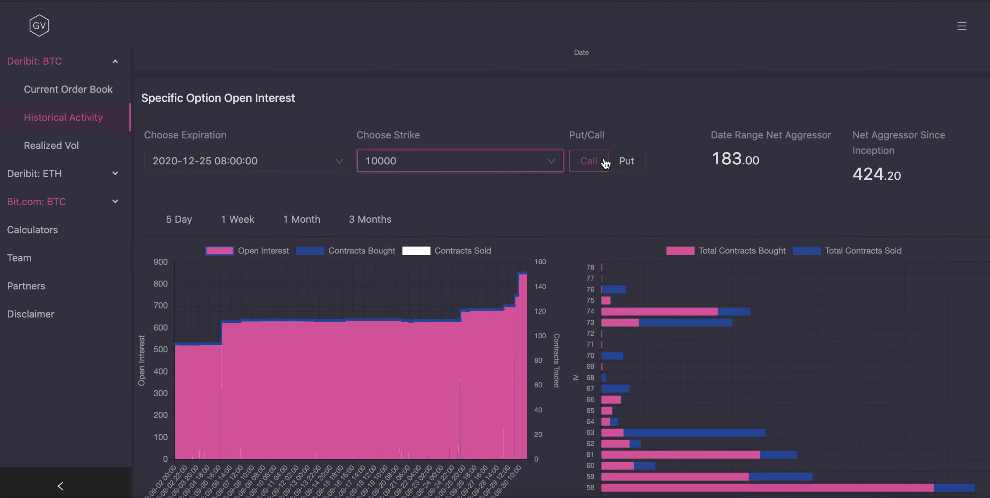
Step: View the selected call's open interest over 3 Months, and switch the range to 5 Day
scroll(581, 185, down, 2)
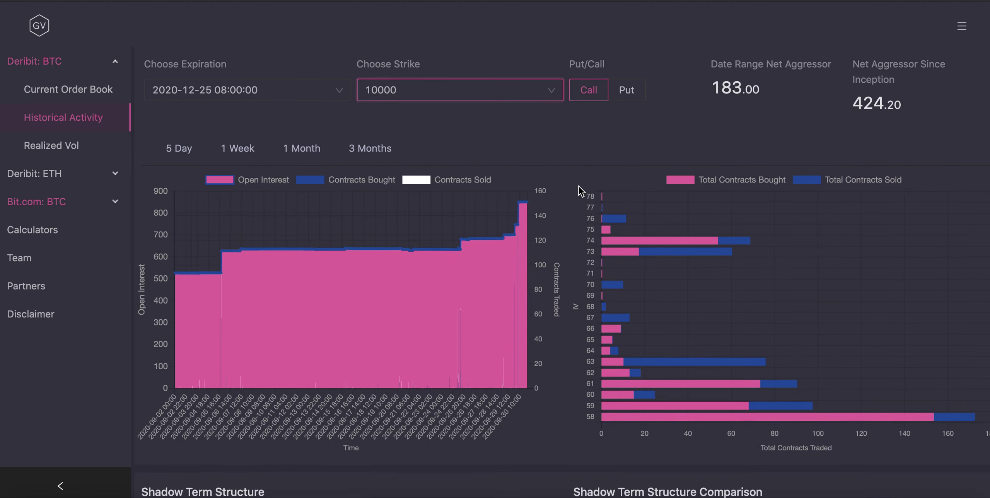
click(365, 155)
click(372, 151)
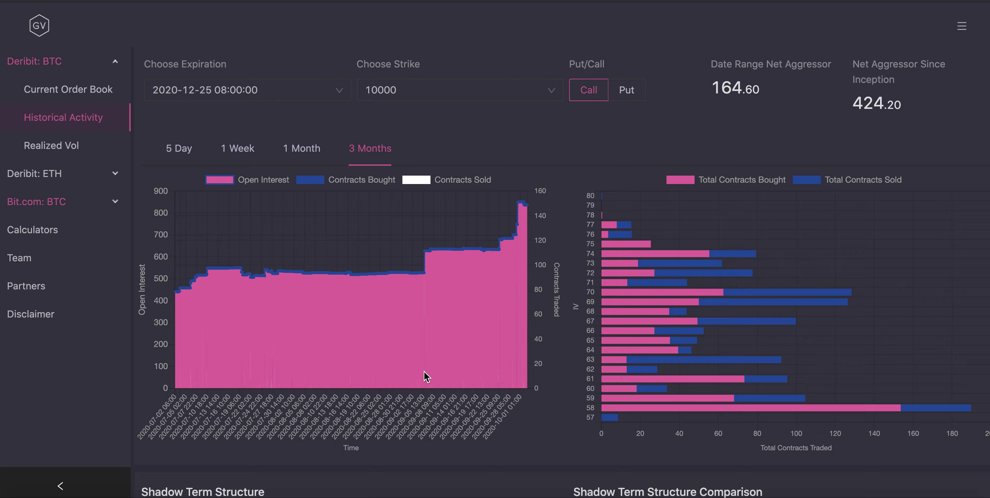
click(185, 154)
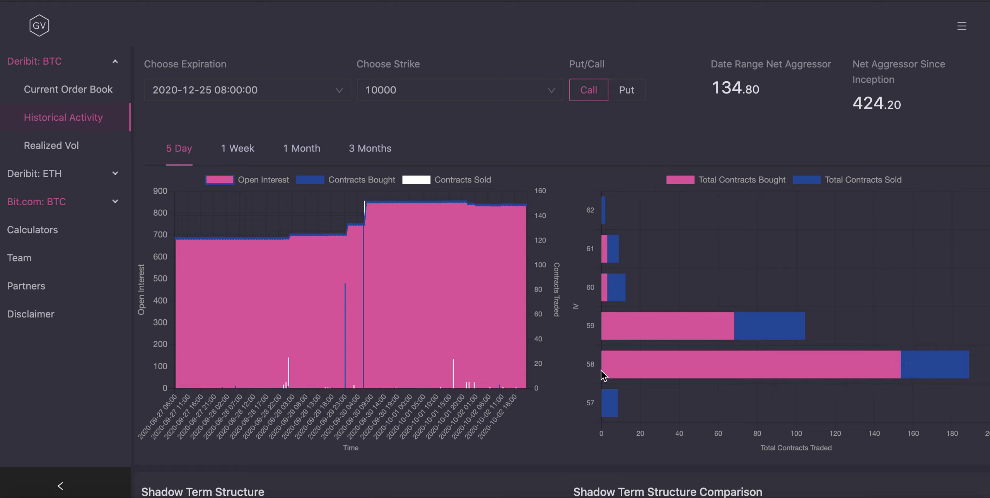
Step: Examine the selected call's contracts traded by implied volatility, and switch the open interest range to 1 Month
mouse_move(632, 330)
scroll(658, 289, down, 1)
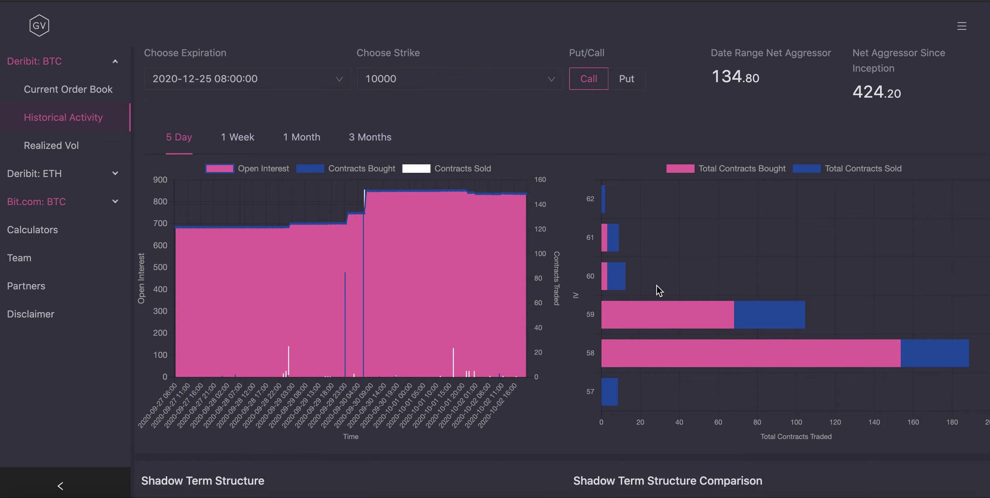
mouse_move(658, 354)
mouse_move(606, 213)
mouse_move(612, 392)
click(309, 139)
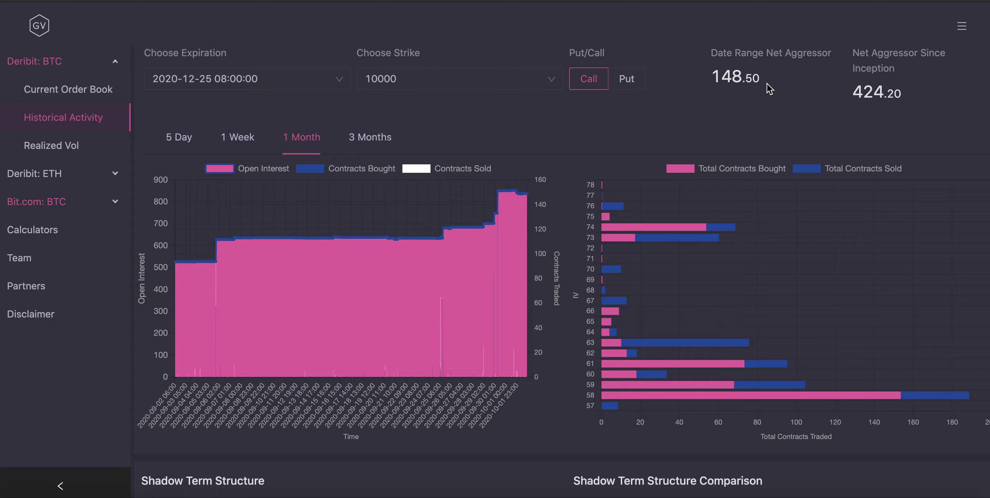
drag(767, 84, 709, 82)
Step: Change the strike of the 2020-12-25 call to 36000
click(404, 80)
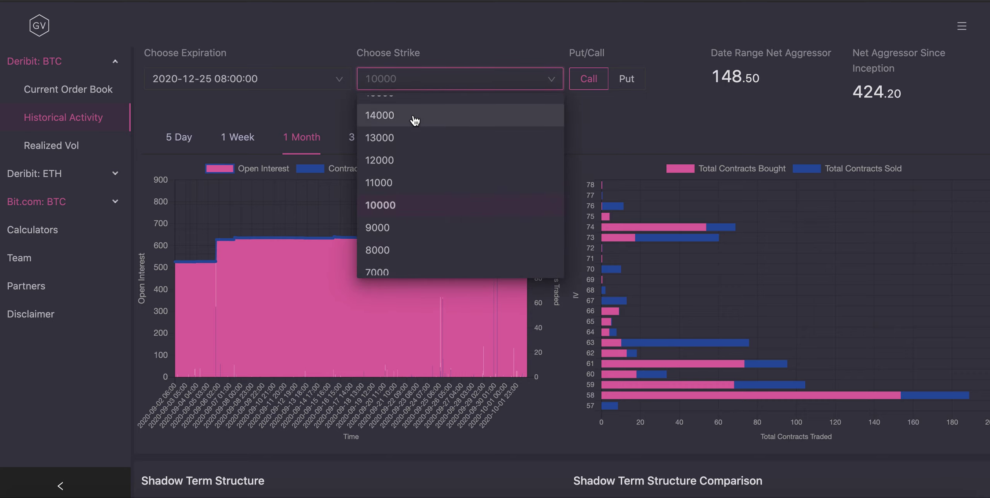
scroll(414, 121, up, 4)
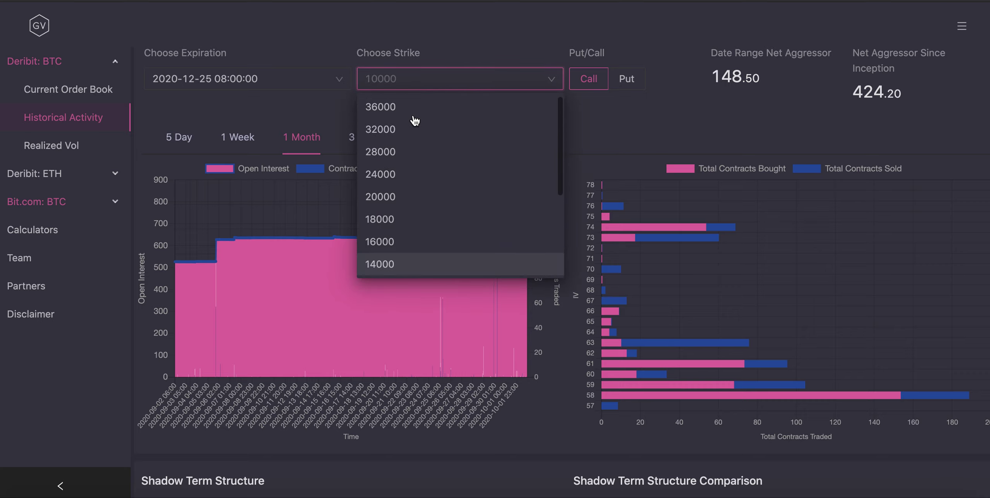
click(396, 106)
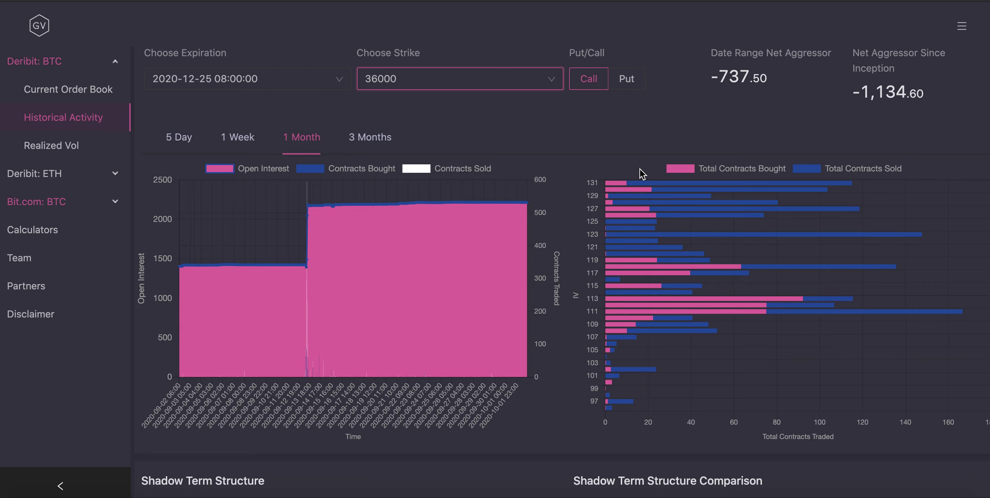
Step: Set the Shadow Term Structure comparison date to 2020-09-16
scroll(643, 151, down, 9)
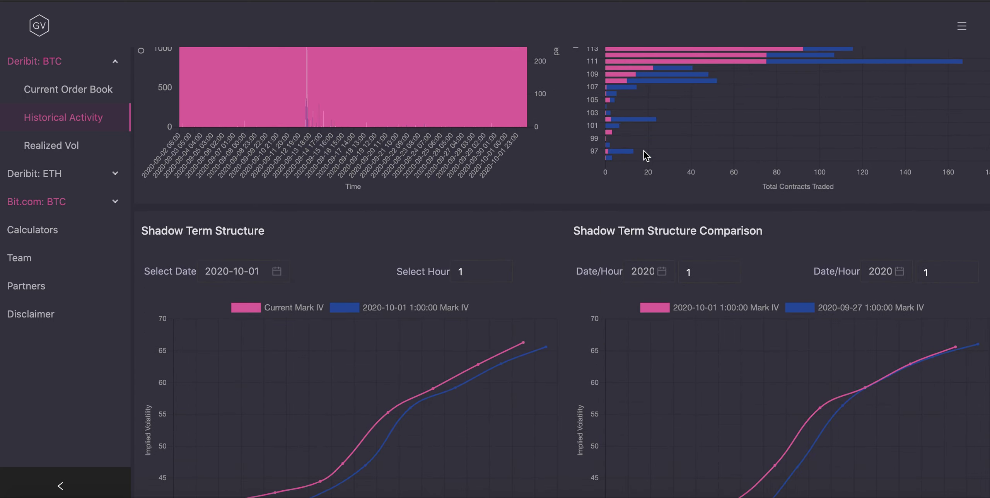
scroll(646, 155, down, 1)
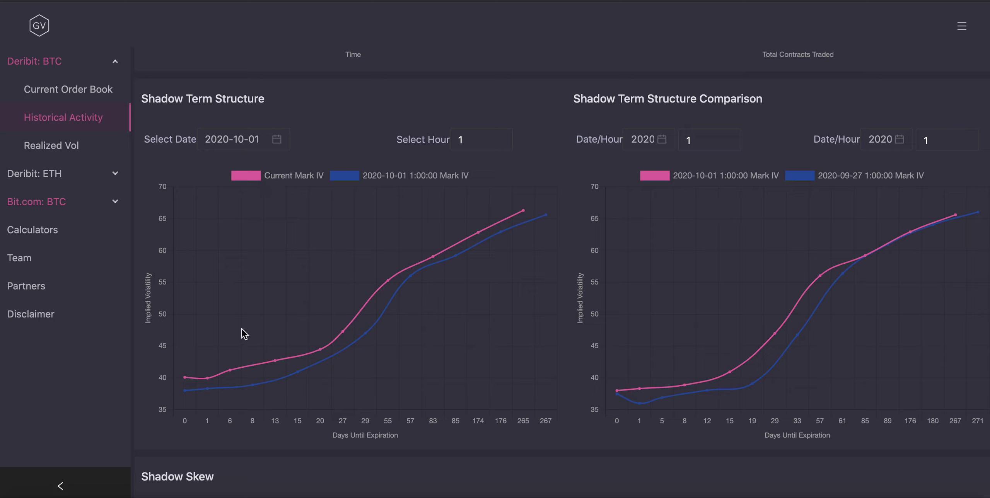
mouse_move(188, 390)
click(281, 143)
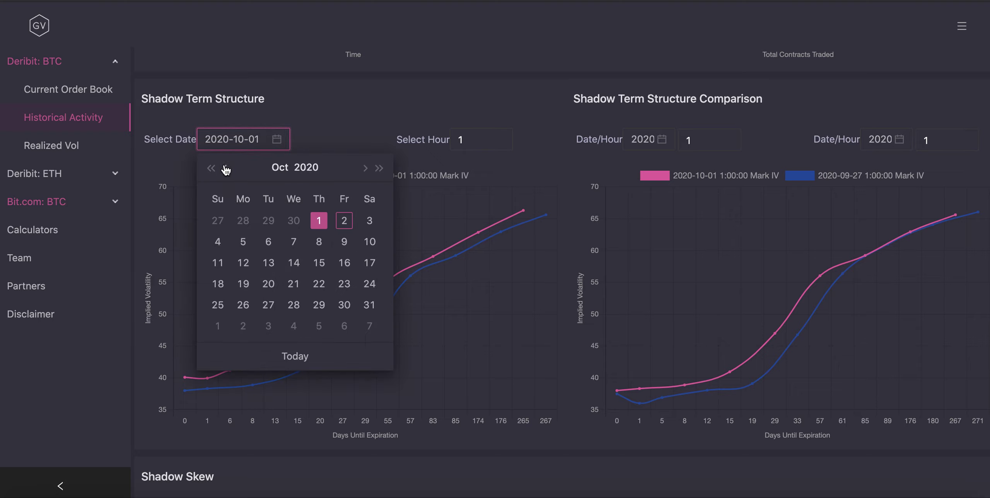
click(225, 167)
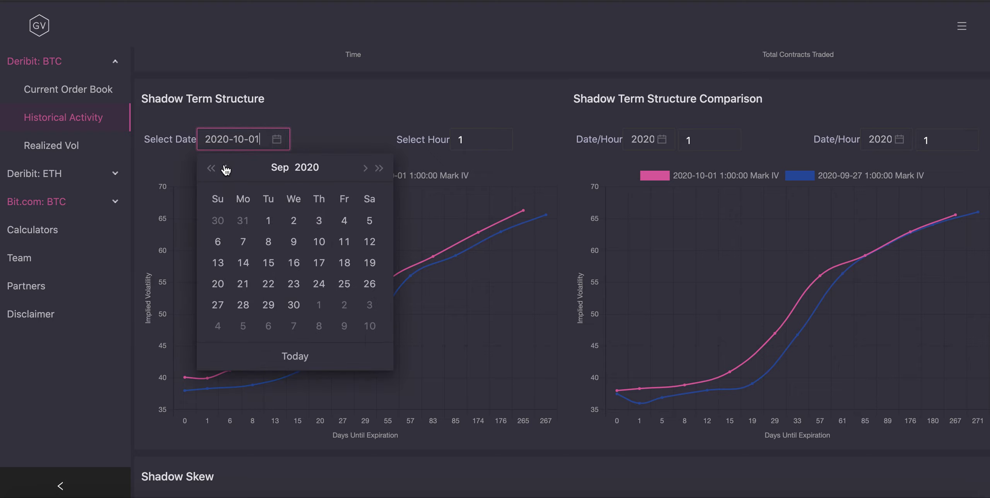
click(289, 263)
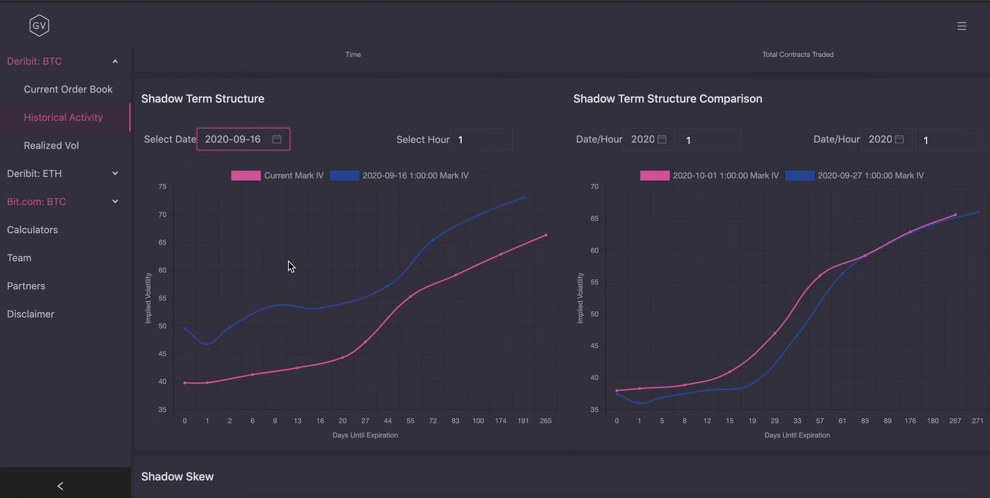
Step: Set the Shadow Term Structure hour to 6
click(506, 135)
click(506, 135)
click(506, 135)
click(506, 135)
click(506, 135)
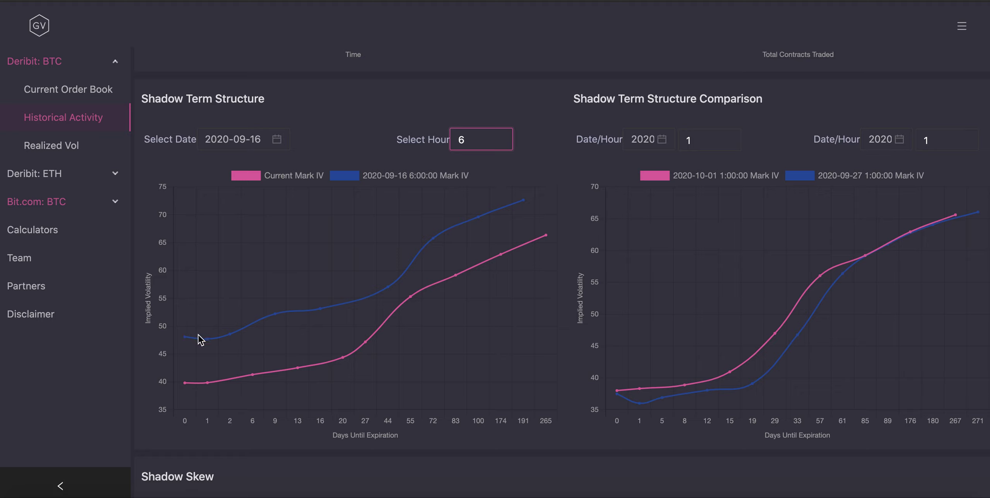
Step: In Shadow Term Structure Comparison, set the first date to 2020-09-02 and the second to 2020-09-09
scroll(701, 209, down, 1)
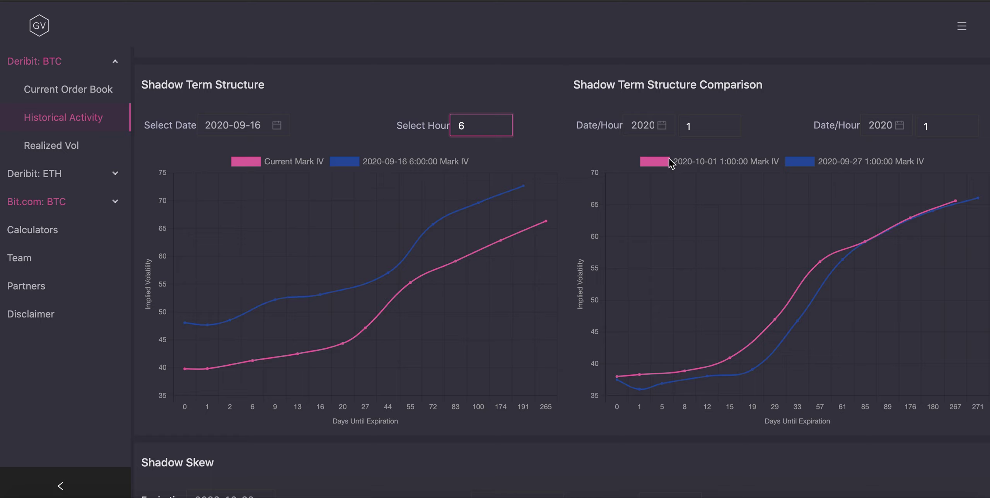
click(662, 129)
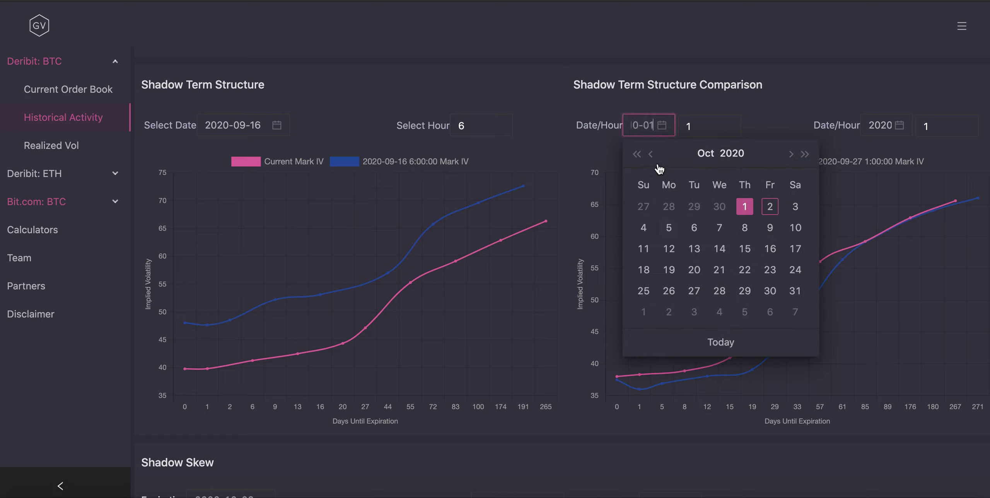
click(651, 154)
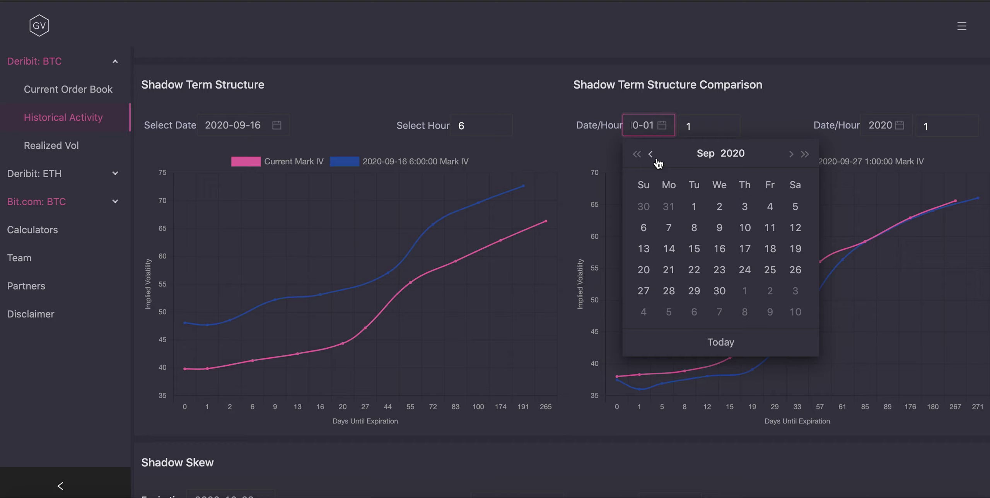
click(719, 206)
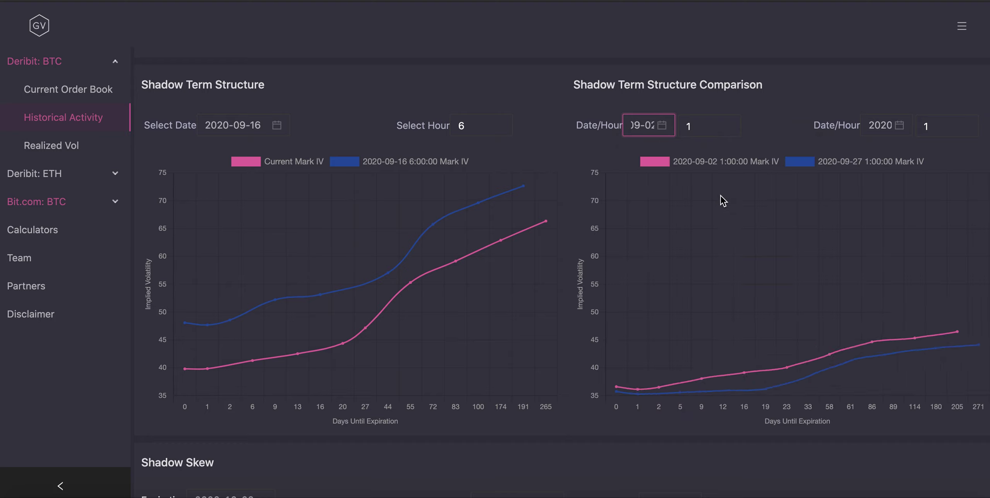
click(899, 127)
click(812, 229)
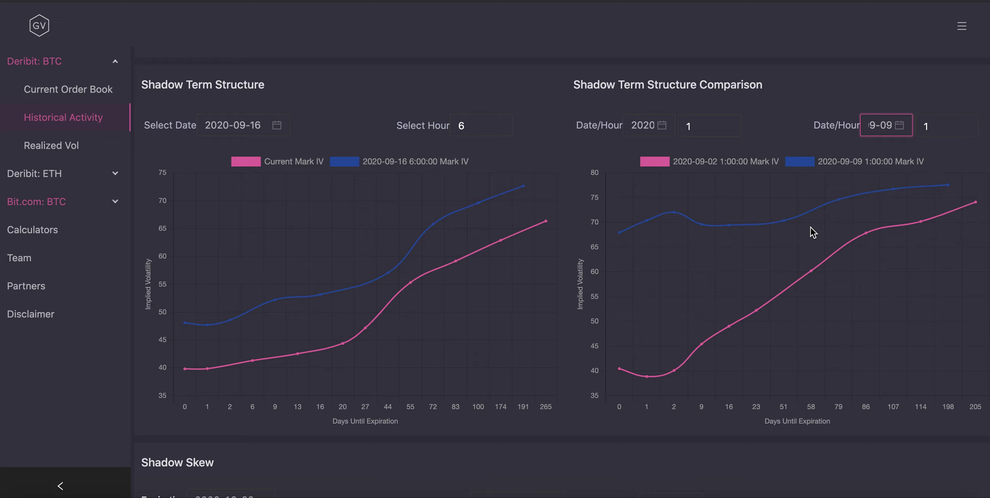
Step: Look over the Shadow Skew chart and choose the 2020-12-25 expiration for it
scroll(812, 228, down, 10)
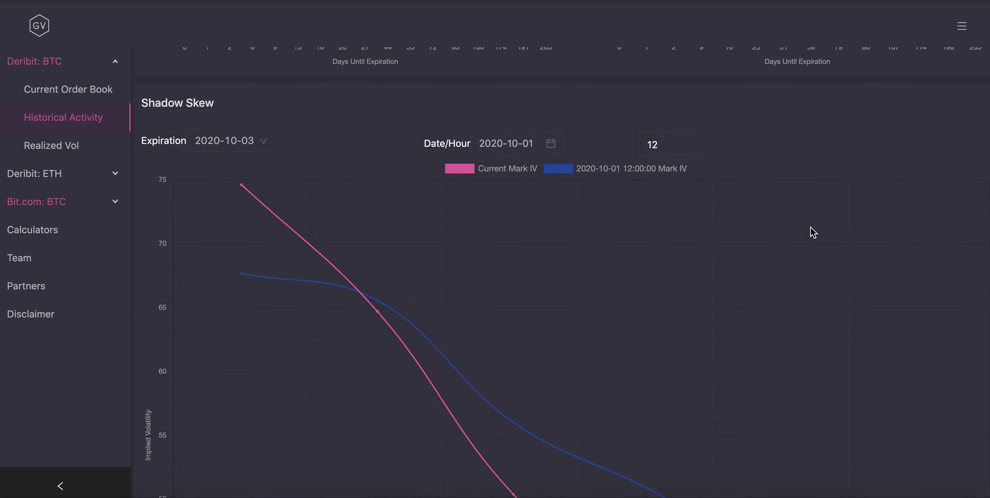
scroll(811, 228, down, 3)
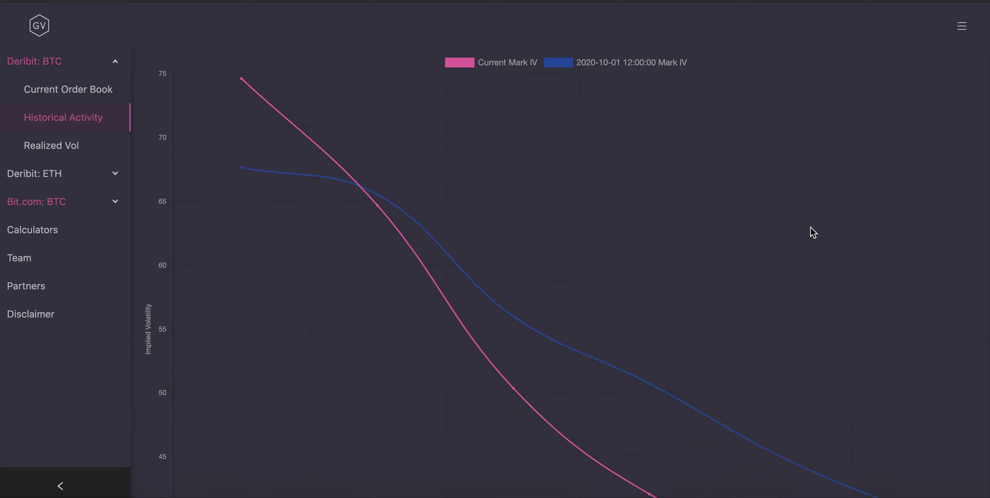
scroll(813, 232, down, 4)
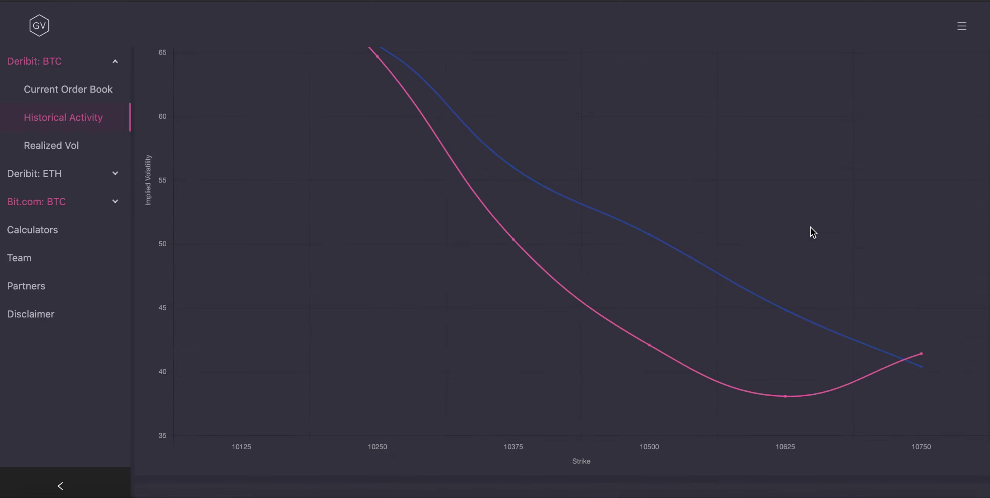
scroll(811, 227, up, 5)
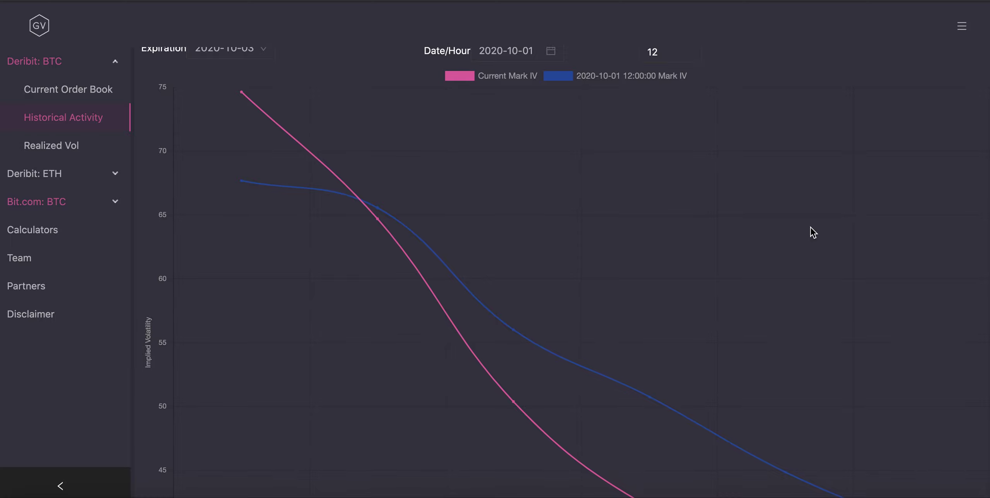
scroll(811, 228, up, 2)
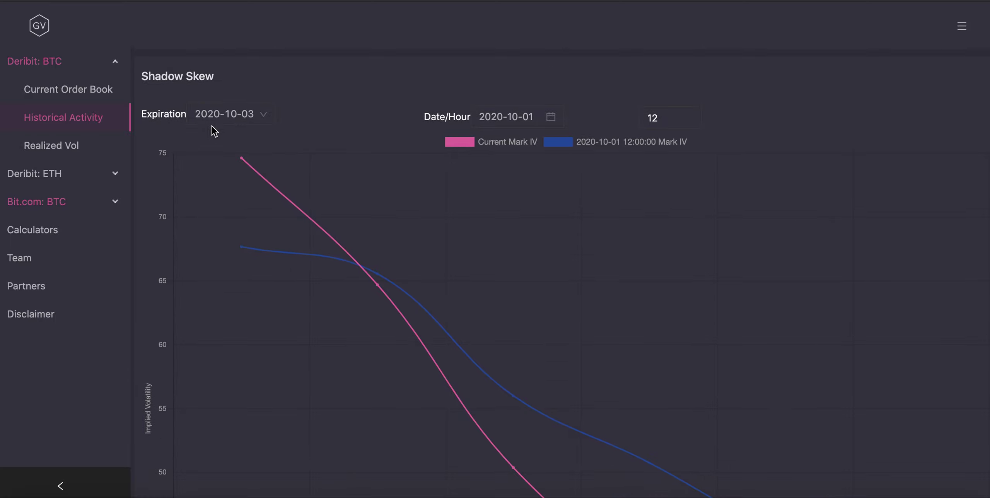
click(231, 116)
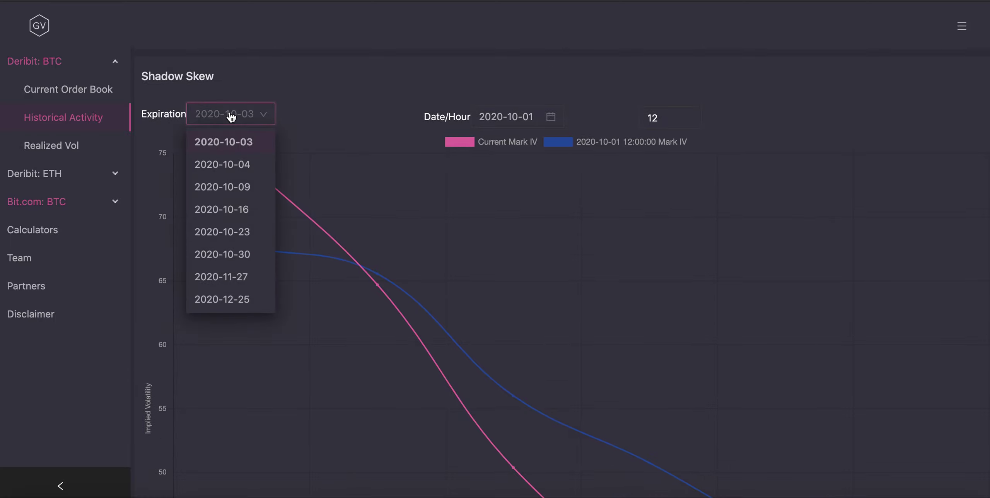
click(243, 298)
scroll(464, 211, down, 2)
scroll(465, 209, down, 4)
scroll(464, 209, up, 5)
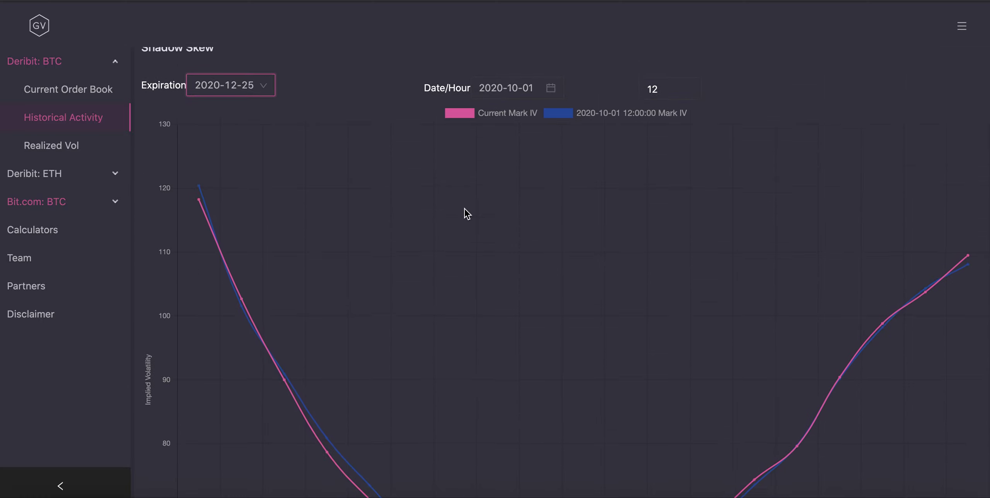
Step: Set the Shadow Skew comparison date to 2020-09-22 and the hour to 17
scroll(466, 211, up, 1)
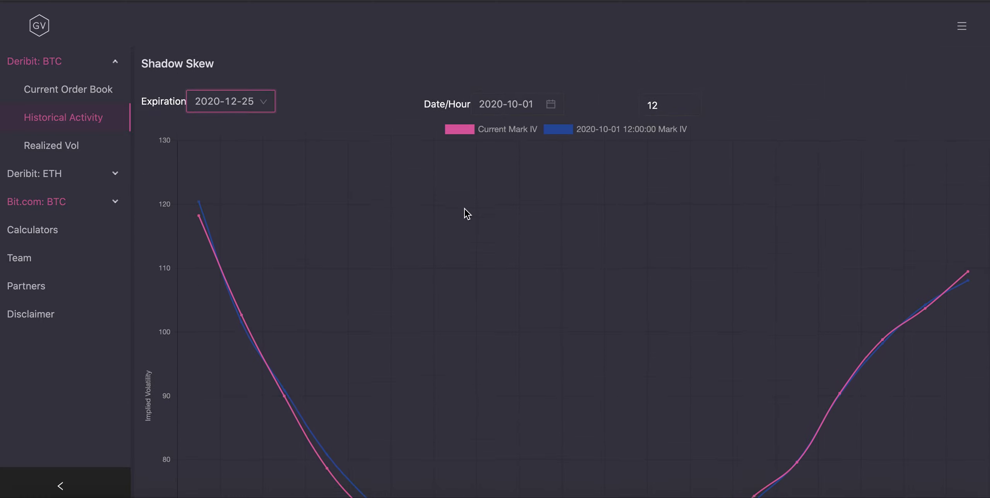
click(546, 99)
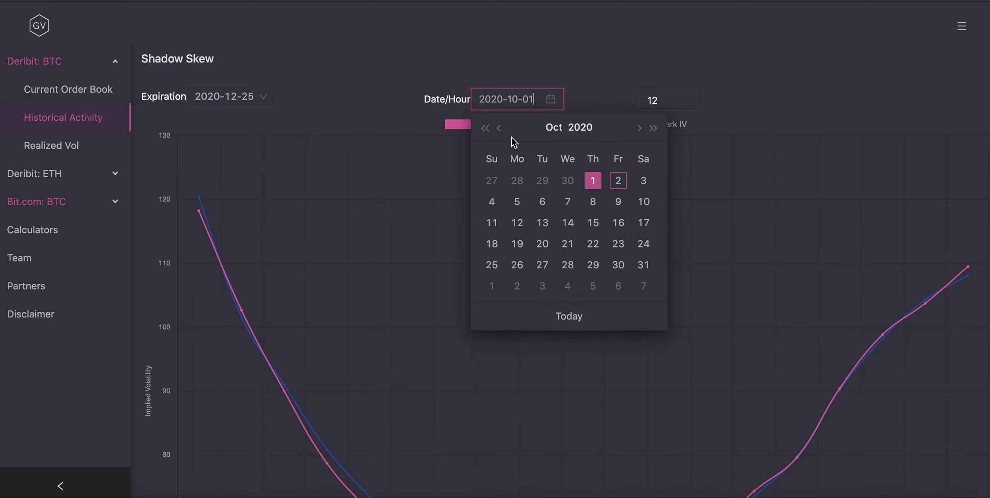
click(499, 128)
click(542, 243)
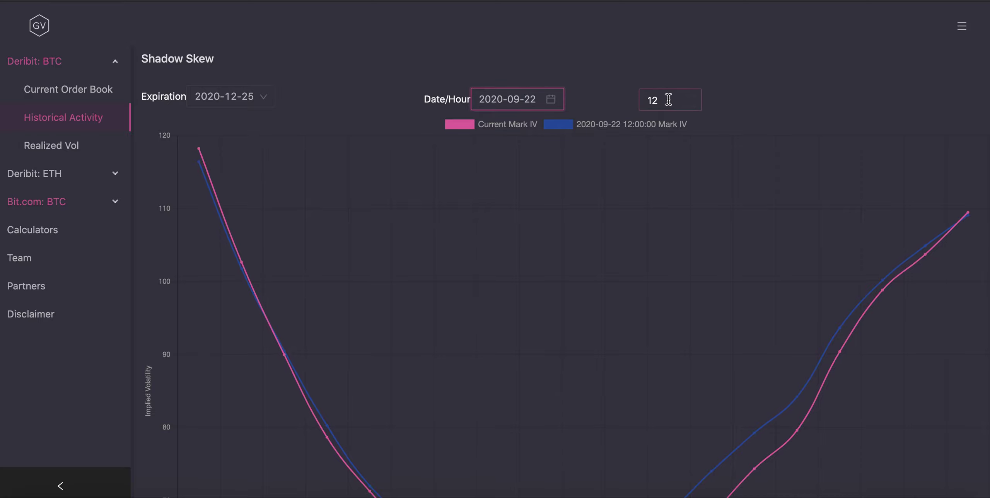
click(693, 95)
click(693, 96)
click(692, 96)
click(693, 96)
click(693, 96)
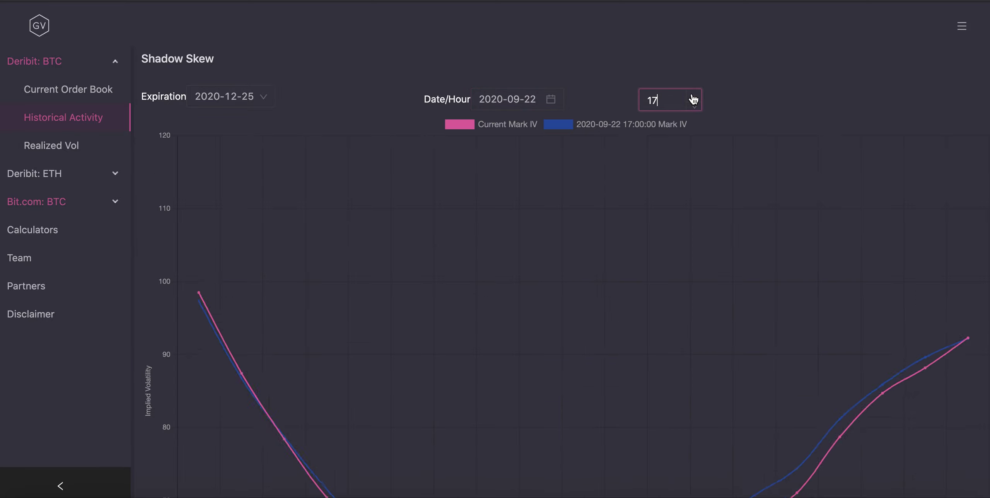
scroll(808, 147, down, 1)
scroll(807, 147, down, 3)
scroll(807, 147, up, 2)
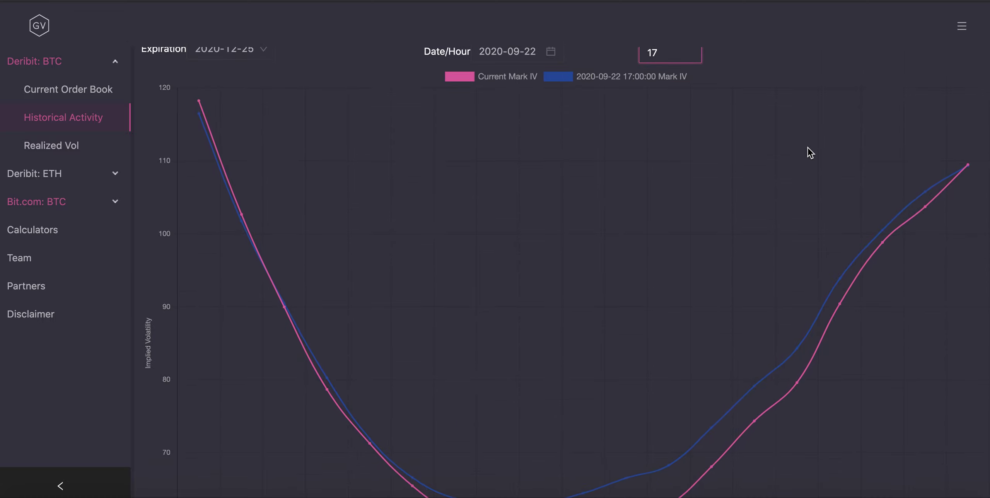
scroll(808, 148, down, 3)
scroll(807, 147, down, 1)
scroll(811, 153, down, 3)
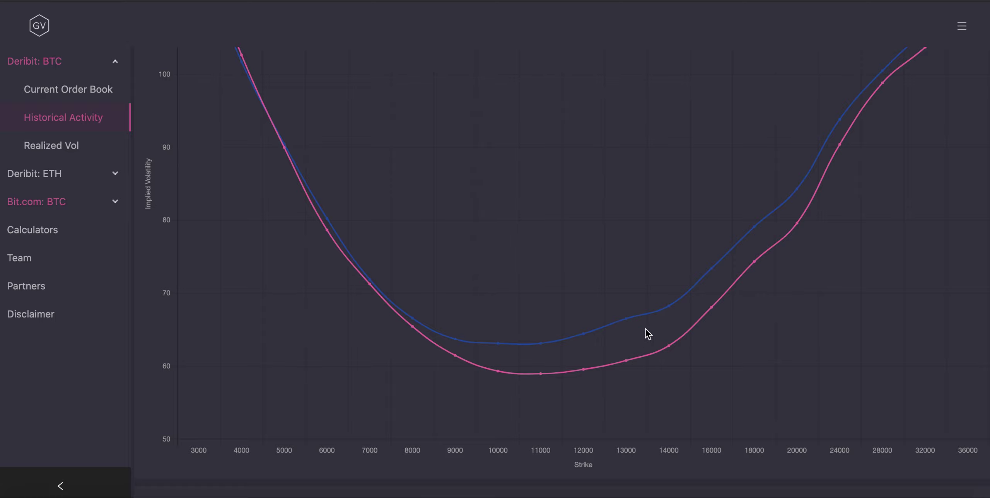
scroll(645, 333, up, 4)
scroll(645, 333, up, 1)
scroll(645, 333, down, 6)
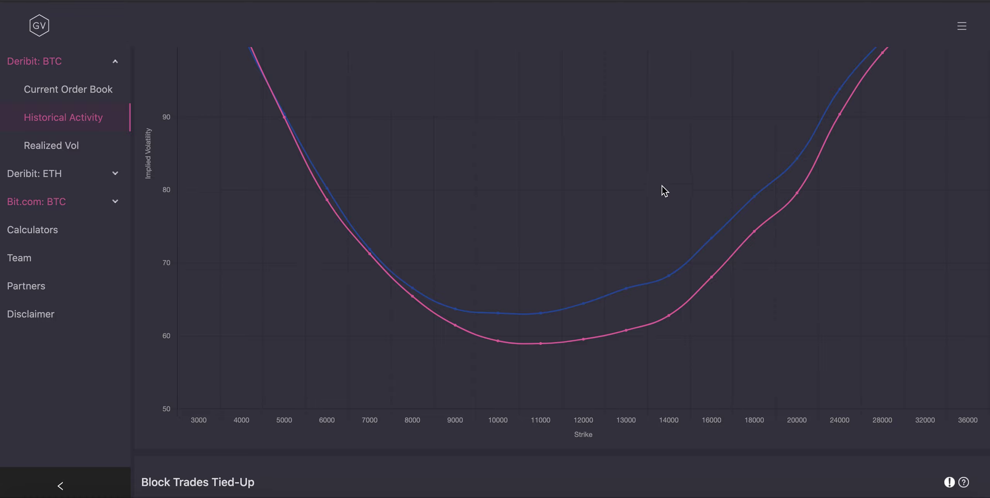
Step: Switch the Block Trades Tied-Up range to 1 Week, and set it to 5 Day
scroll(662, 186, down, 3)
scroll(664, 180, down, 6)
scroll(663, 180, down, 2)
scroll(664, 179, up, 2)
click(285, 156)
click(227, 154)
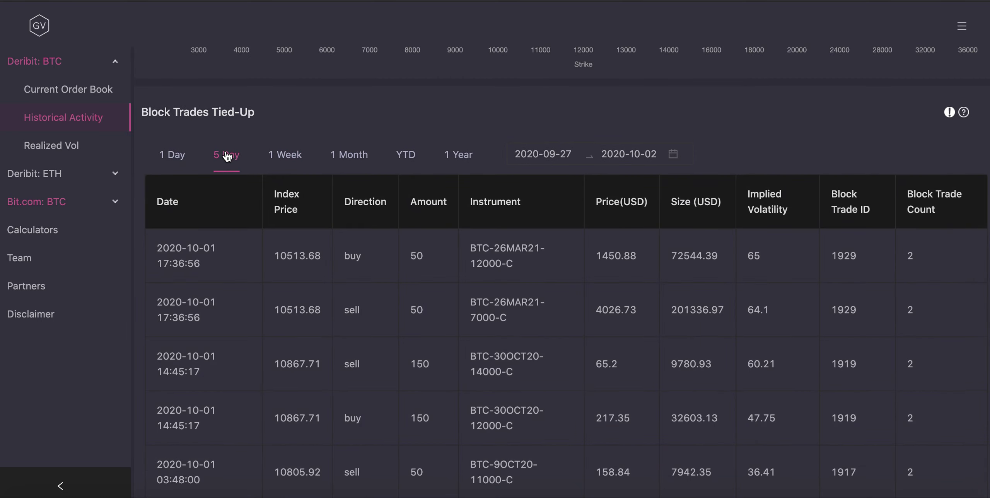
Step: Review the Block Trades Tied-Up columns and rows down to the end of the table's first page
scroll(610, 168, down, 1)
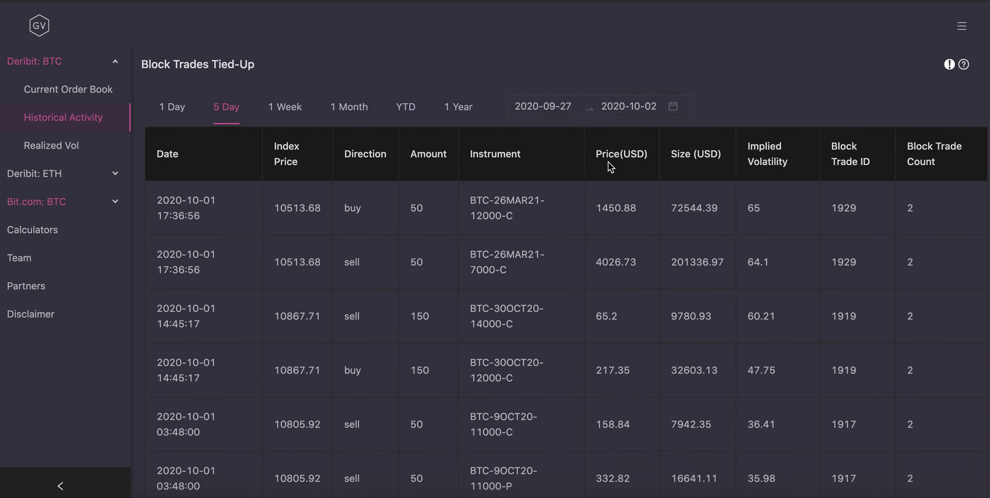
scroll(610, 168, down, 1)
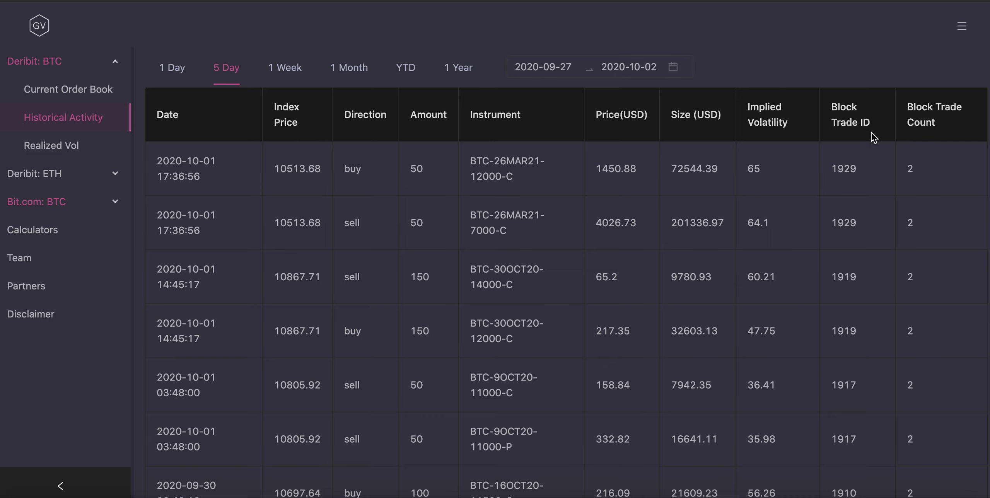
scroll(871, 128, down, 1)
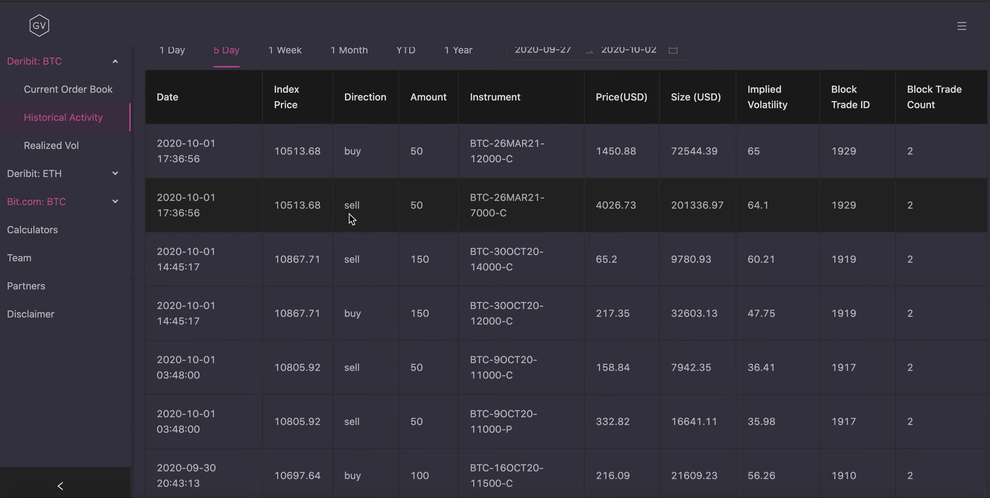
scroll(349, 214, down, 5)
scroll(351, 217, down, 1)
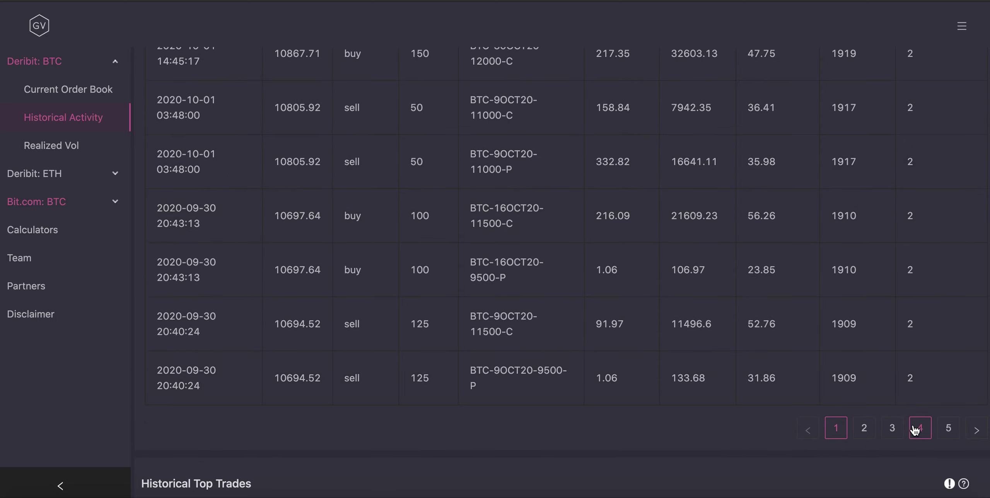
Step: Show page 4 of the Block Trades Tied-Up table and review its trades from the first row
click(916, 429)
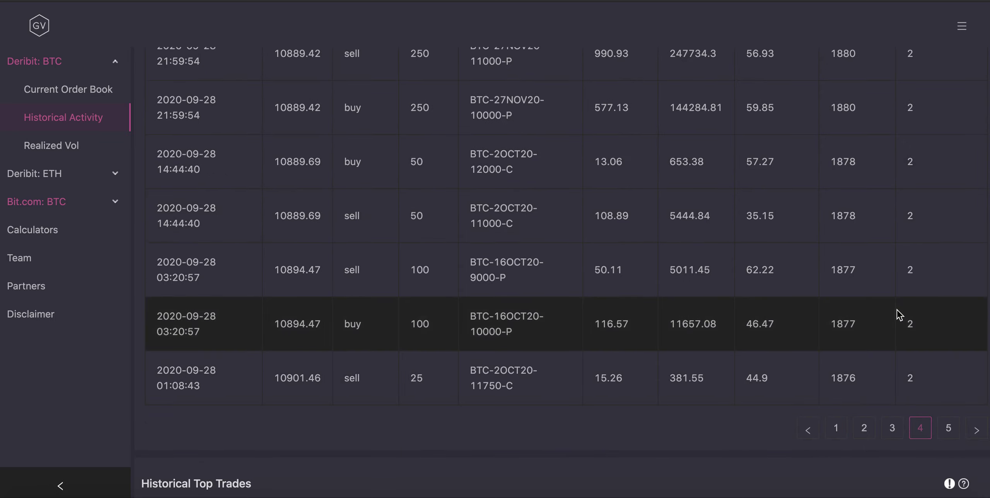
scroll(897, 311, up, 6)
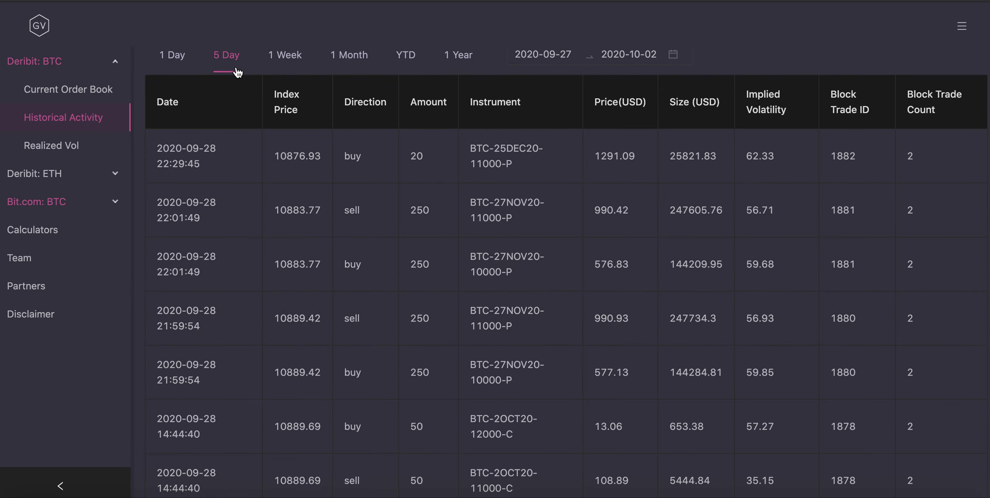
Step: Review the Historical Top Trades columns and rows for non-block, non-liquidation buys on 2020-10-01
scroll(476, 175, down, 10)
scroll(476, 174, down, 2)
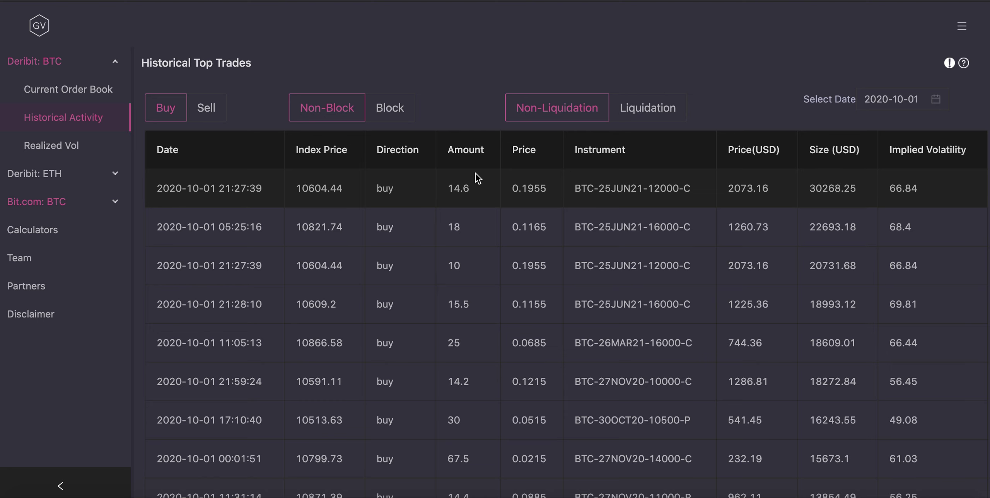
scroll(475, 173, down, 2)
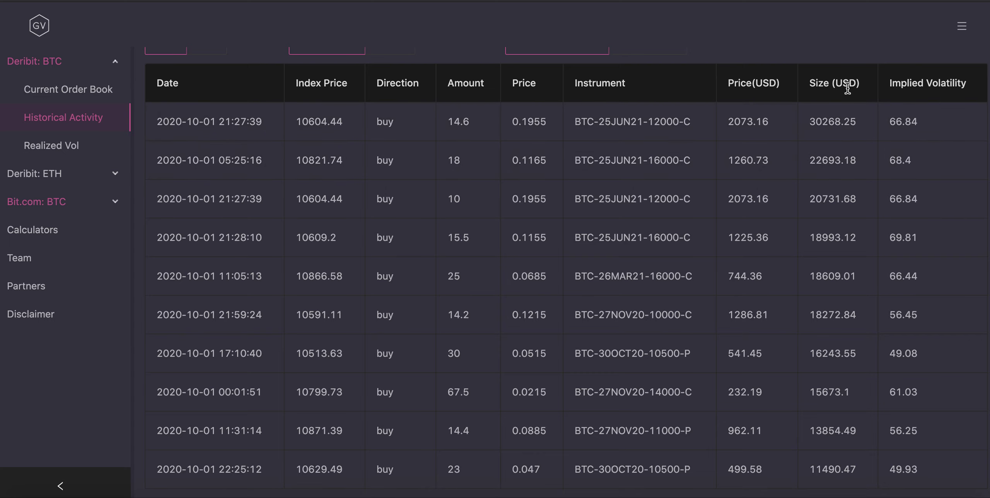
scroll(847, 88, down, 1)
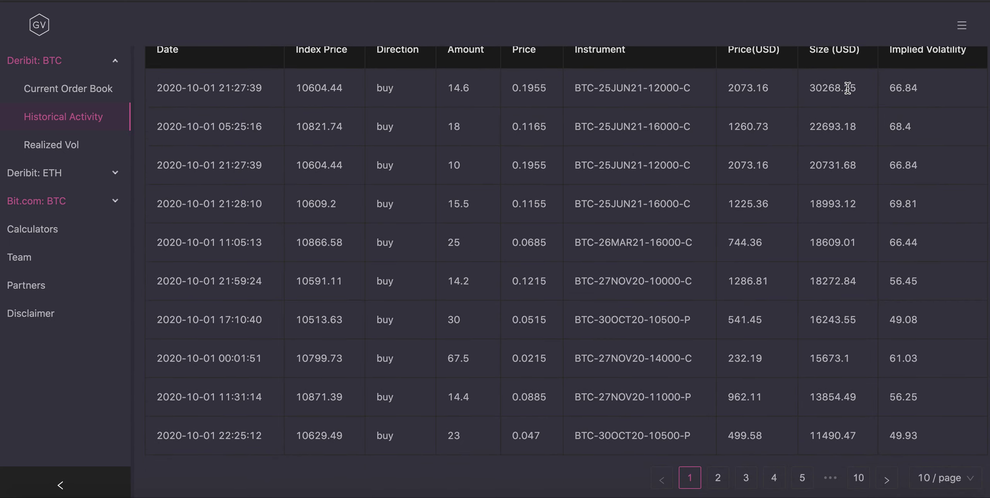
scroll(847, 88, up, 3)
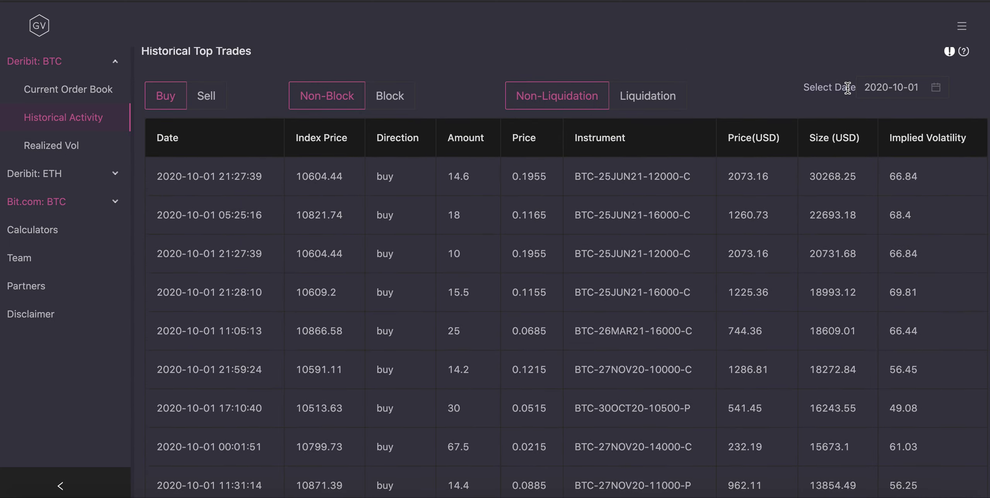
Step: View the Historical Top Trades date choices without changing the date, and look through the table down to its page selector
click(928, 90)
click(711, 43)
scroll(710, 43, down, 2)
scroll(465, 70, right, 1)
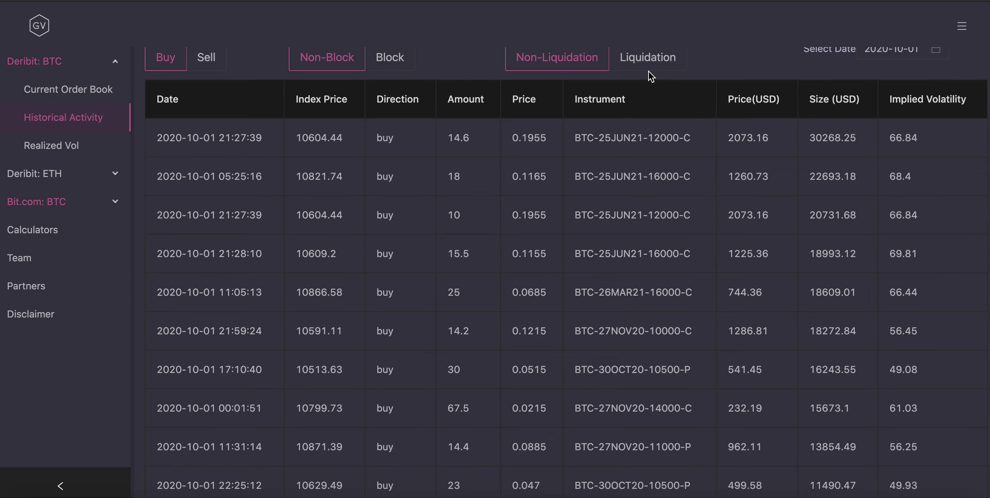
scroll(649, 71, down, 2)
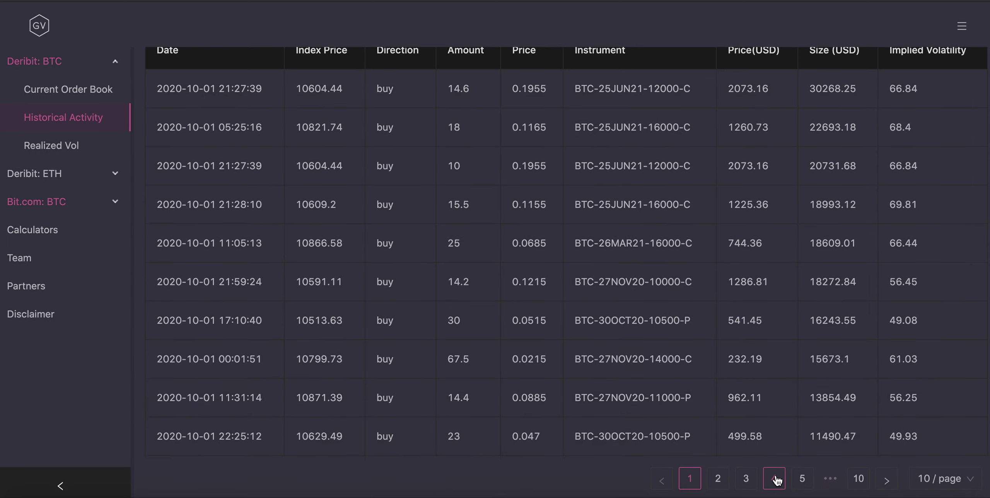